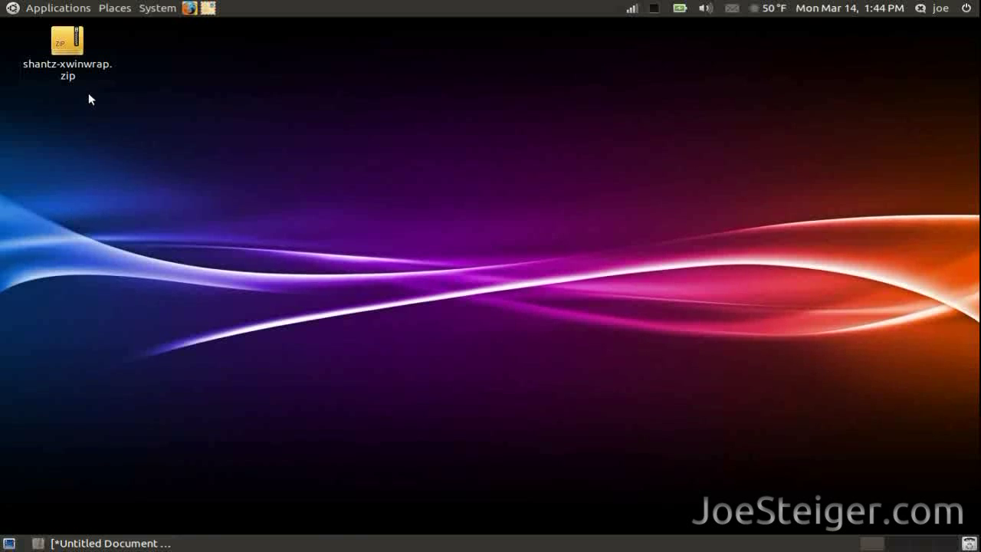
Extract the shantz-xwinwrap.zip archive onto the desktop
{"action": "left_click", "coordinate": [80, 64]}
{"action": "right_click", "coordinate": [79, 65]}
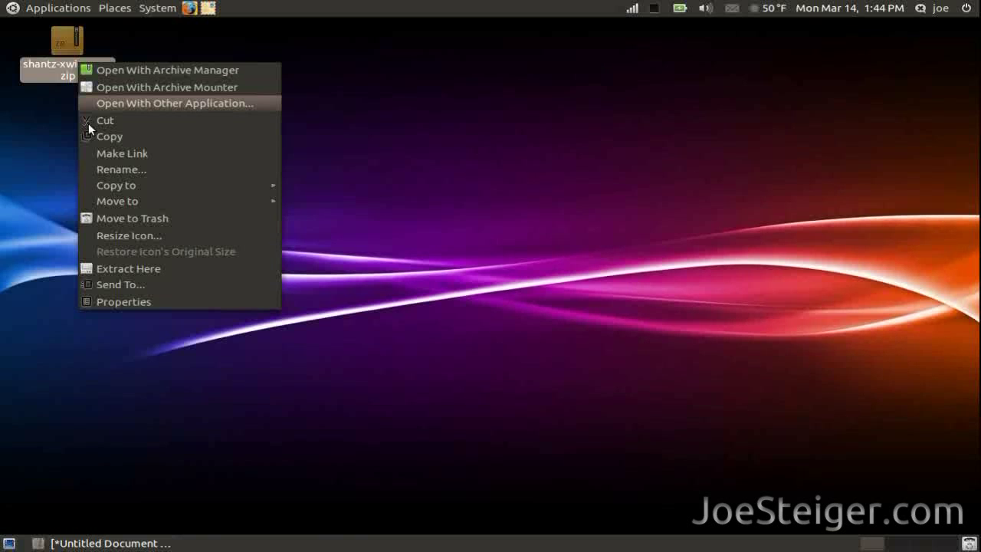
{"action": "left_click", "coordinate": [93, 264]}
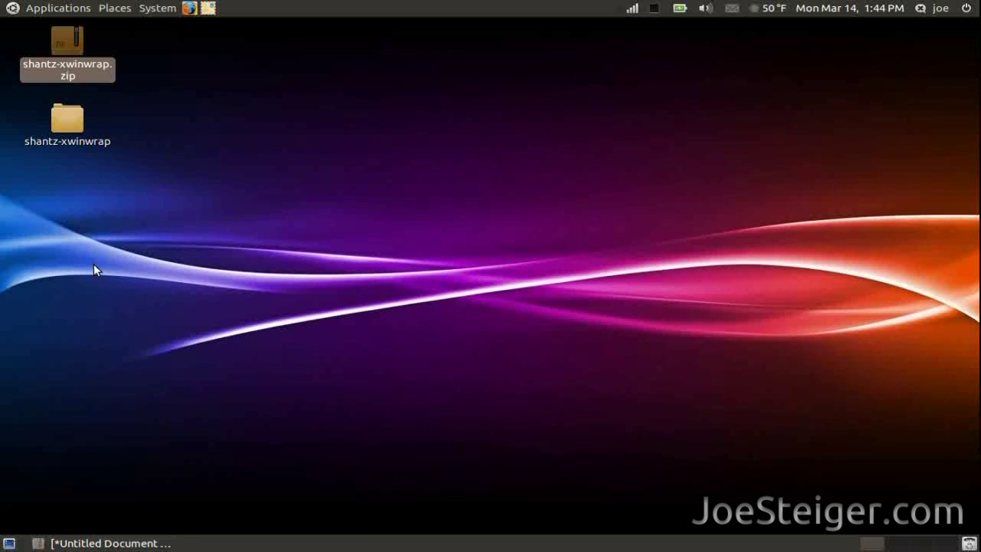
{"action": "left_click", "coordinate": [94, 264]}
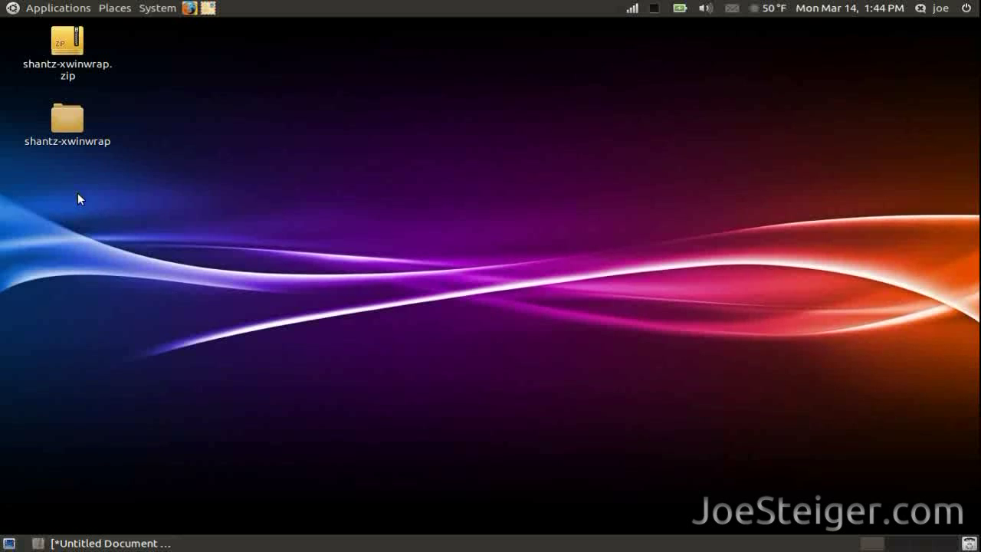
Open the shantz-xwinwrap_0.3-1_i386.deb package from the i386 folder inside the extracted shantz-xwinwrap folder
{"action": "left_click", "coordinate": [71, 127]}
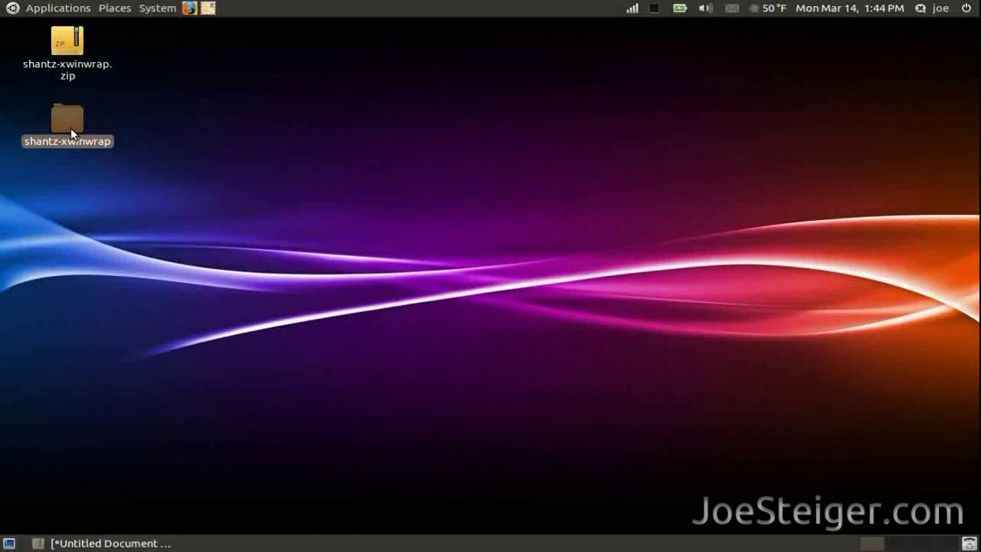
{"action": "double_click", "coordinate": [70, 127]}
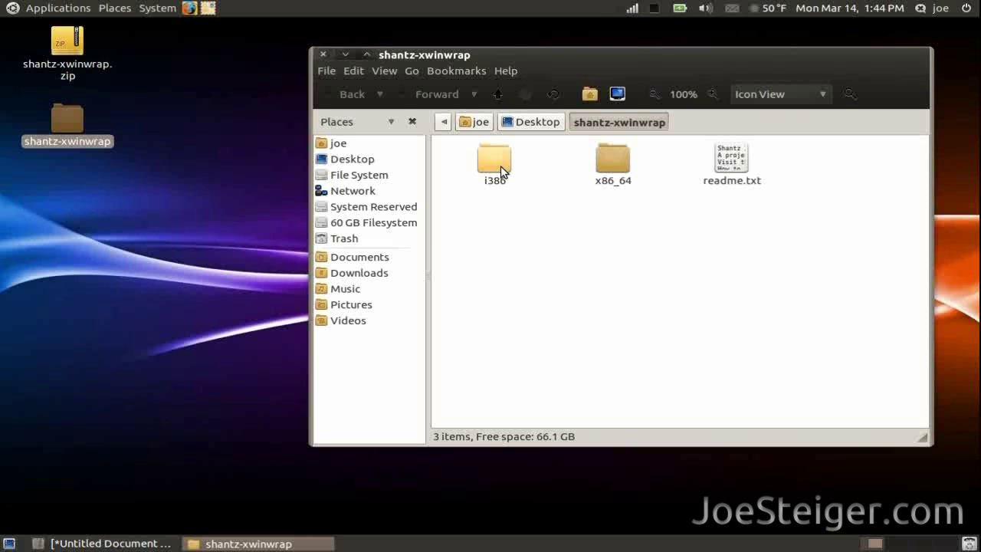
{"action": "double_click", "coordinate": [501, 169]}
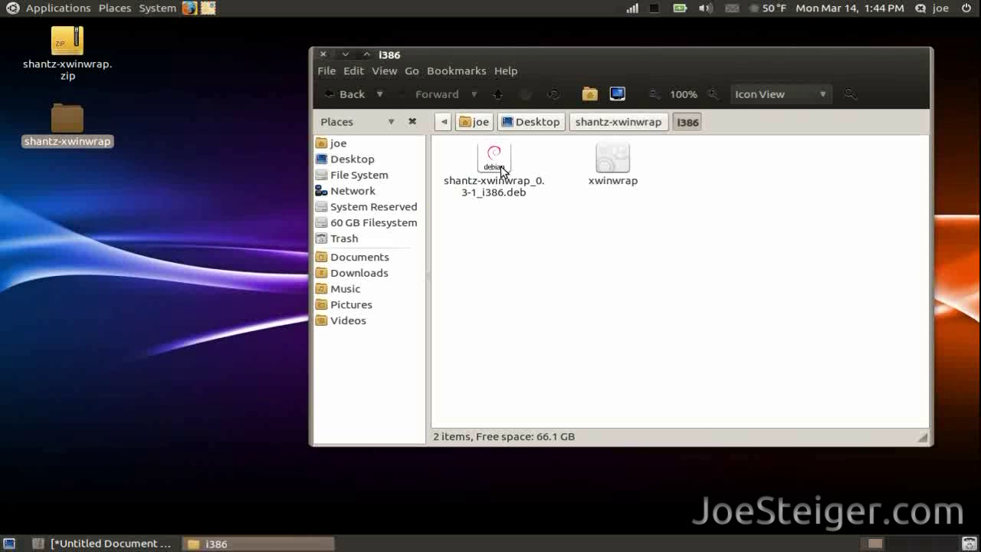
{"action": "double_click", "coordinate": [500, 169]}
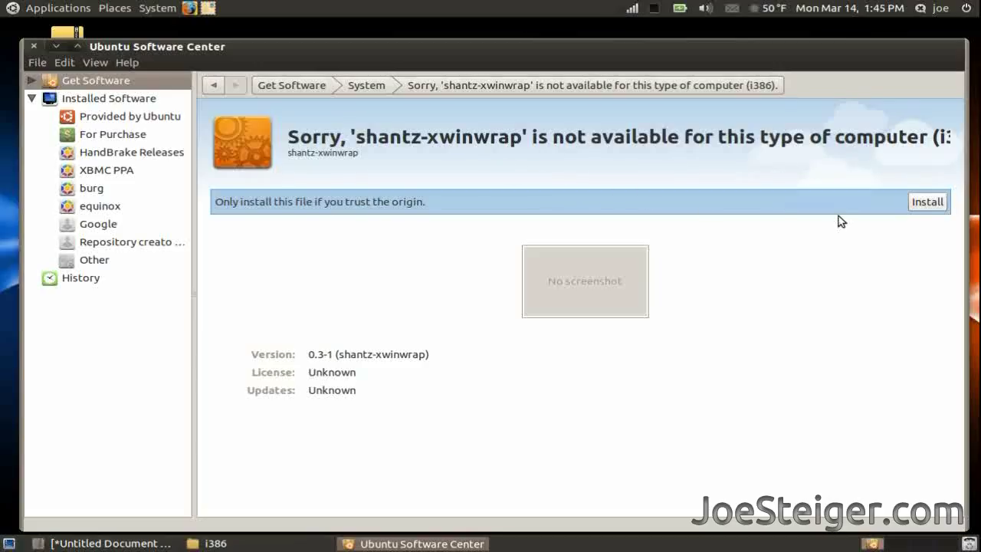
Install the shantz-xwinwrap package, authenticating with the account password
{"action": "left_click", "coordinate": [927, 203]}
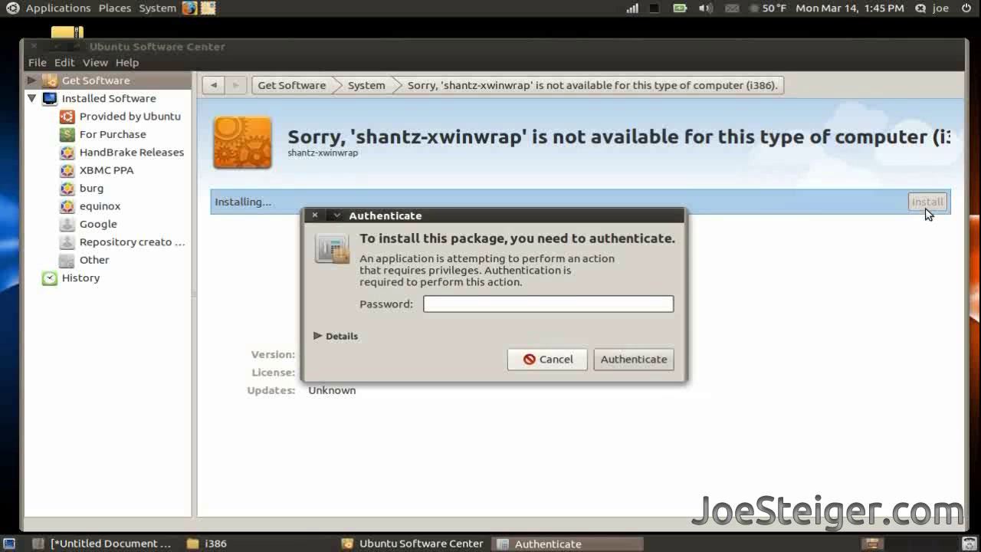
{"action": "type", "text": "*******"}
{"action": "key", "text": "Return"}
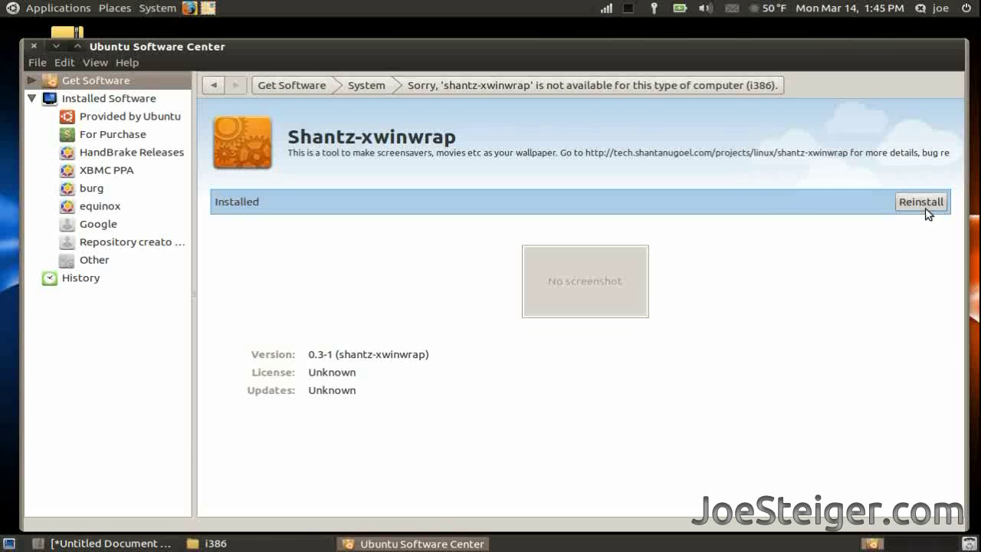
Close the software installer and the i386 folder window, and clear the desktop selection
{"action": "left_click", "coordinate": [27, 43]}
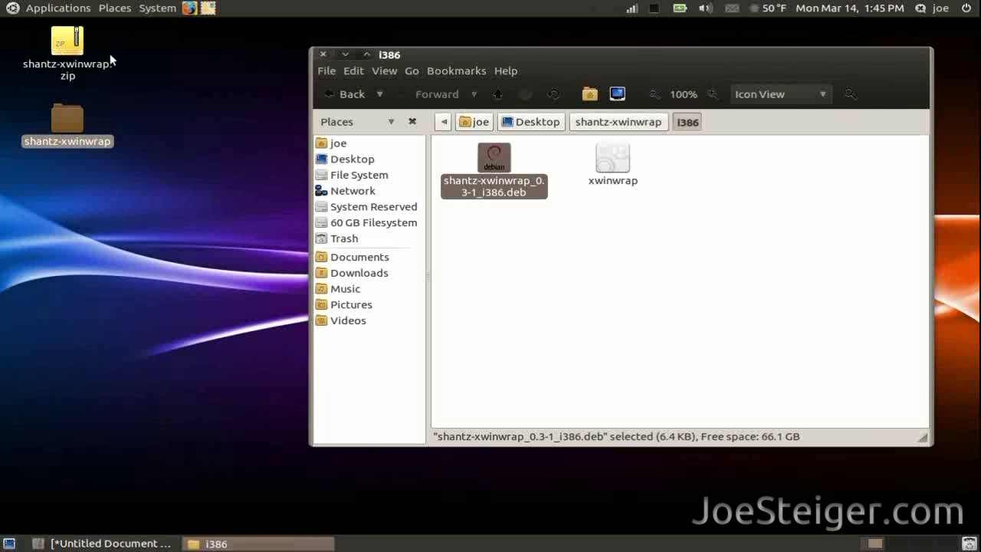
{"action": "left_click", "coordinate": [321, 53]}
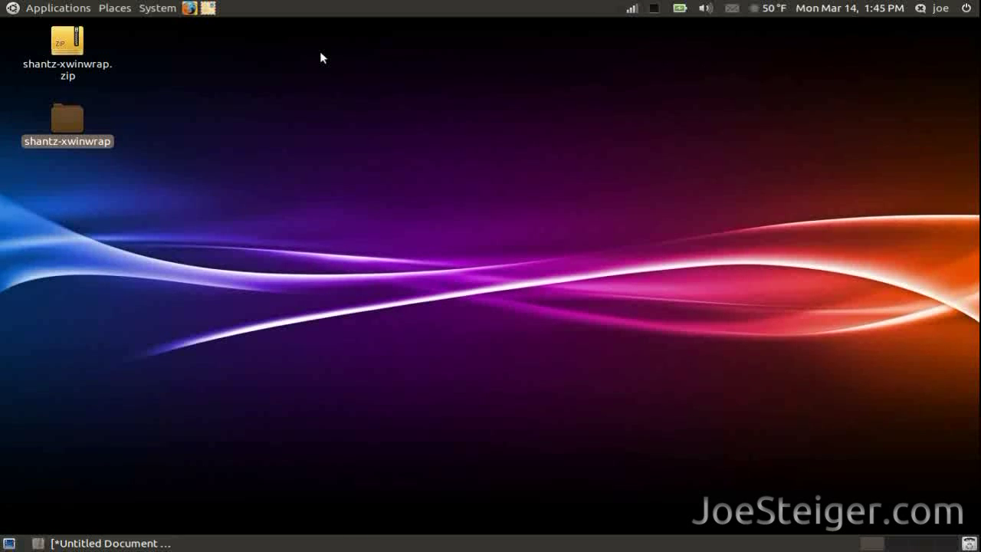
{"action": "left_click", "coordinate": [320, 53]}
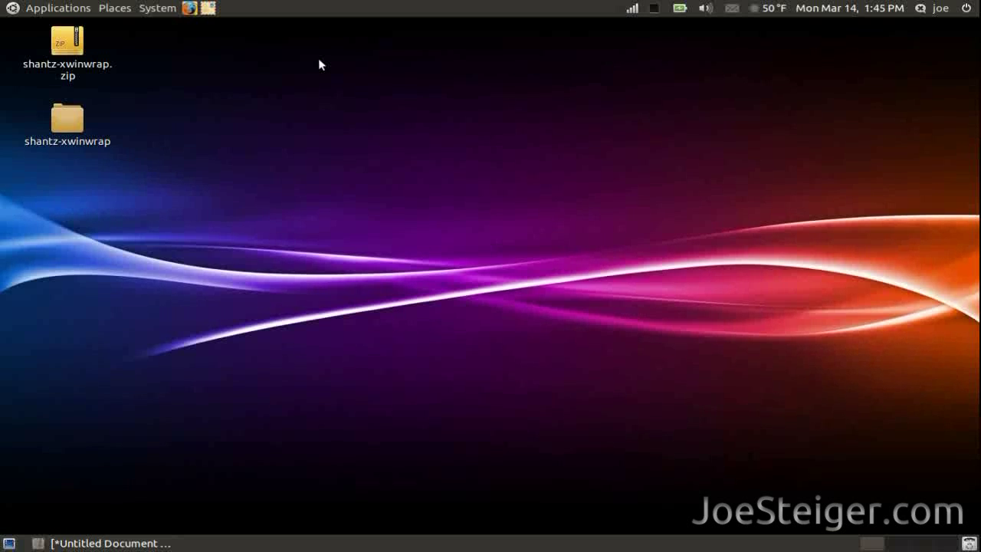
Restore the untitled text document and open the Computer location, moving its window so the document's glmatrix path stays readable
{"action": "left_click", "coordinate": [160, 543]}
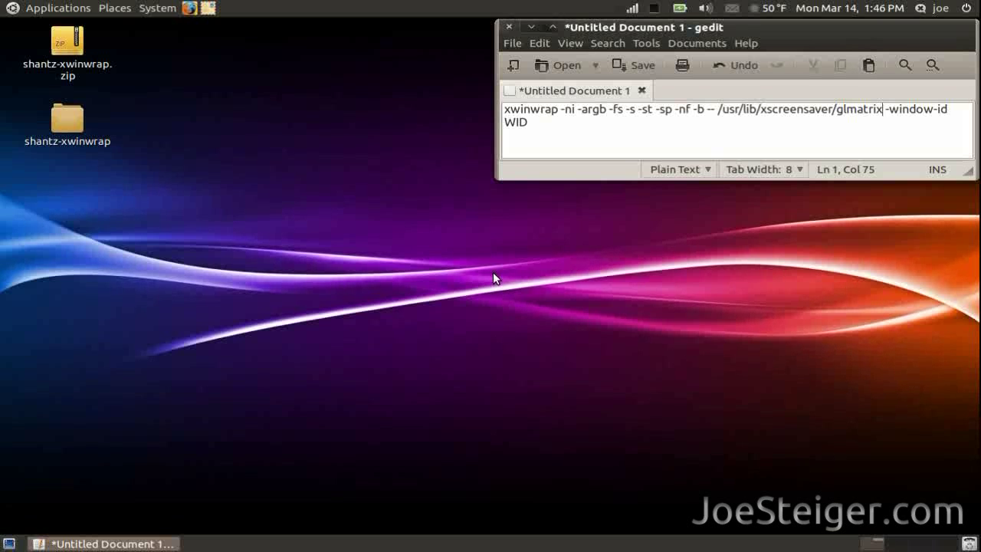
{"action": "left_click", "coordinate": [115, 8]}
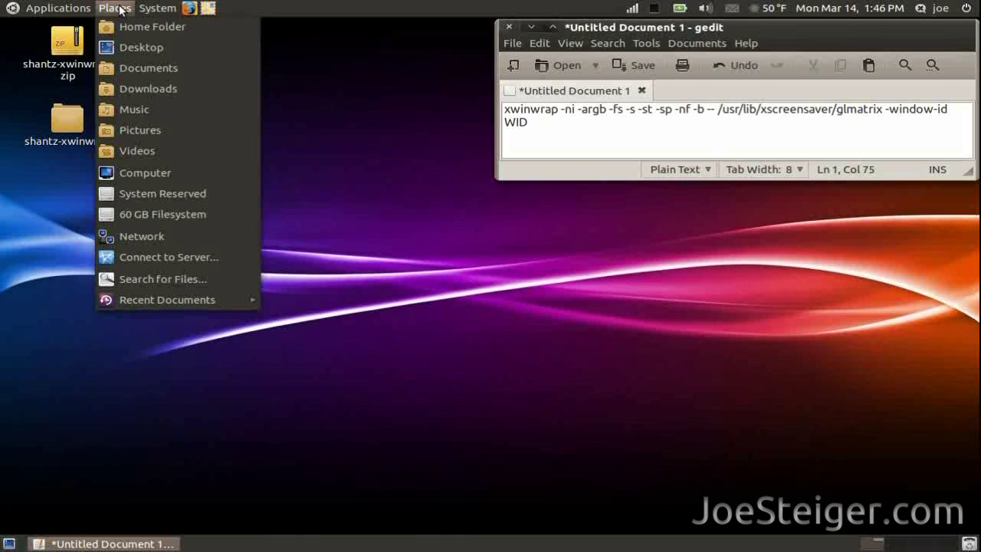
{"action": "left_click", "coordinate": [143, 173]}
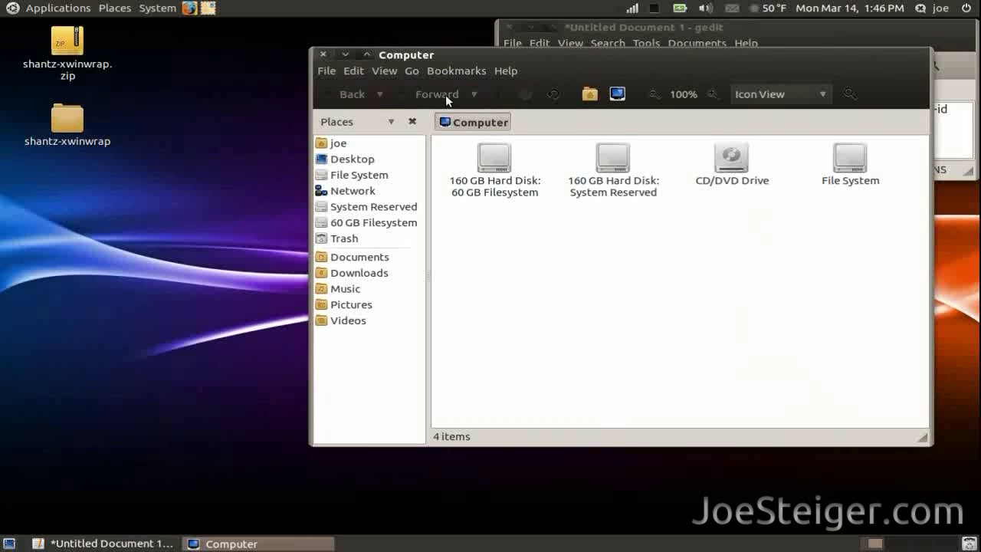
{"action": "left_click_drag", "start_coordinate": [498, 53], "coordinate": [185, 26]}
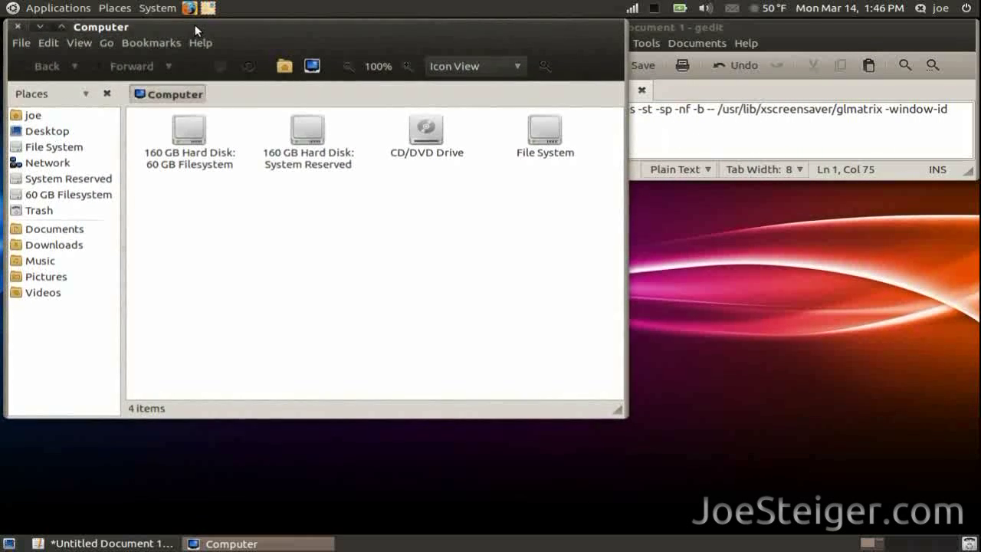
Browse from the file system root to the /usr/lib/xscreensaver folder
{"action": "double_click", "coordinate": [532, 152]}
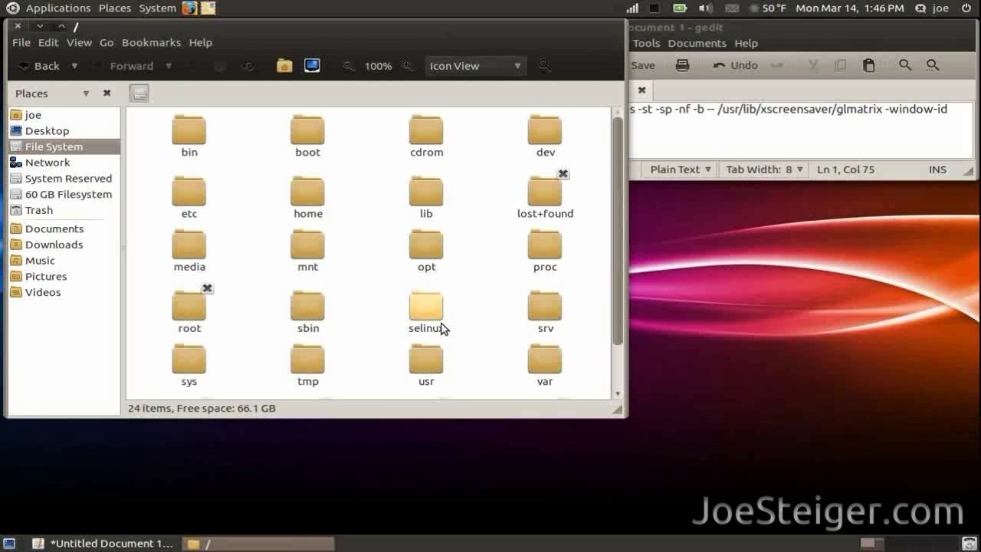
{"action": "left_click", "coordinate": [431, 358]}
{"action": "double_click", "coordinate": [432, 358]}
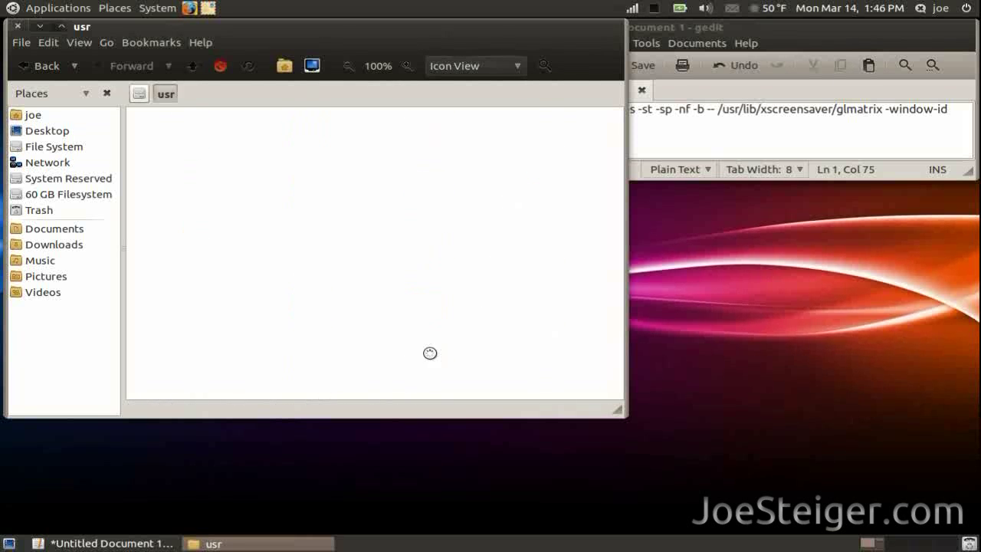
{"action": "left_click", "coordinate": [541, 136]}
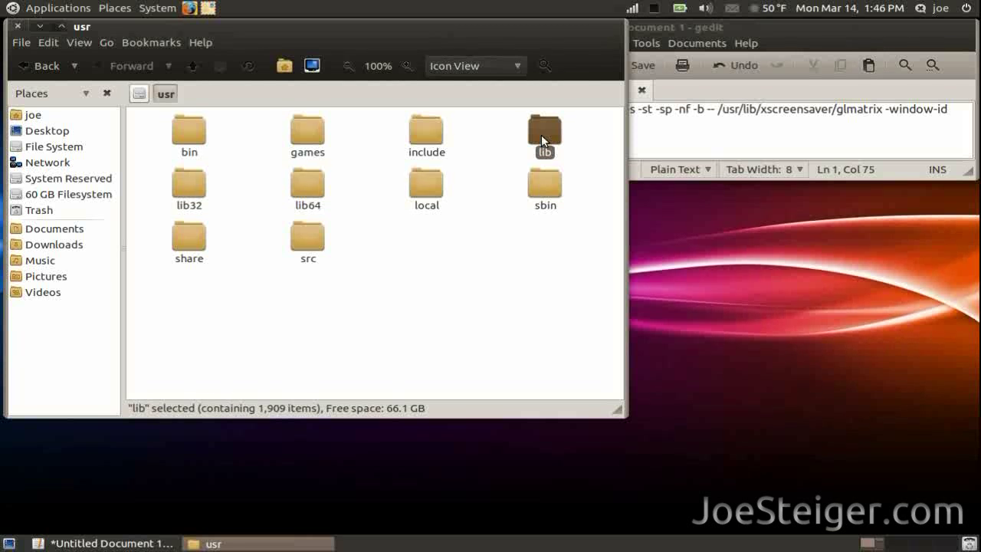
{"action": "double_click", "coordinate": [541, 137]}
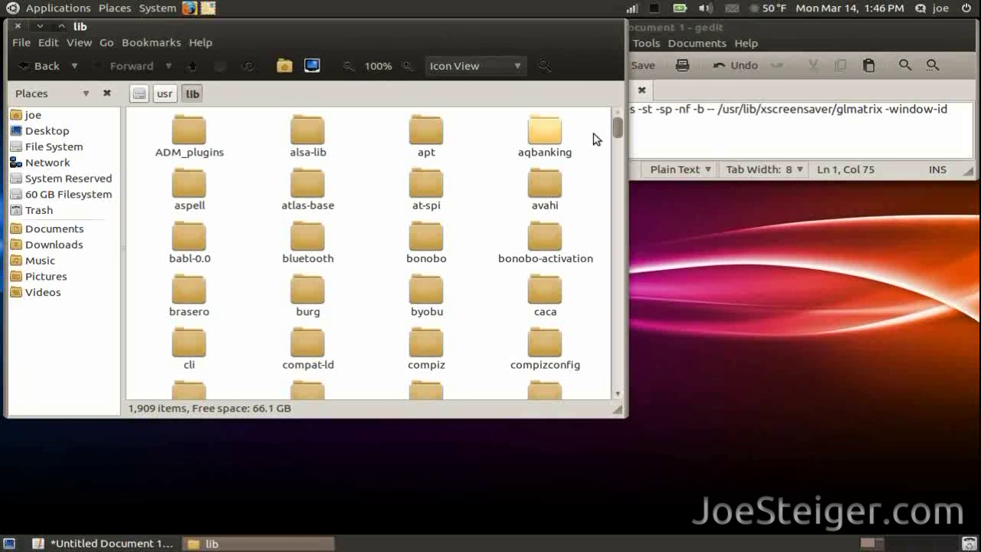
{"action": "left_click_drag", "start_coordinate": [615, 138], "coordinate": [613, 166]}
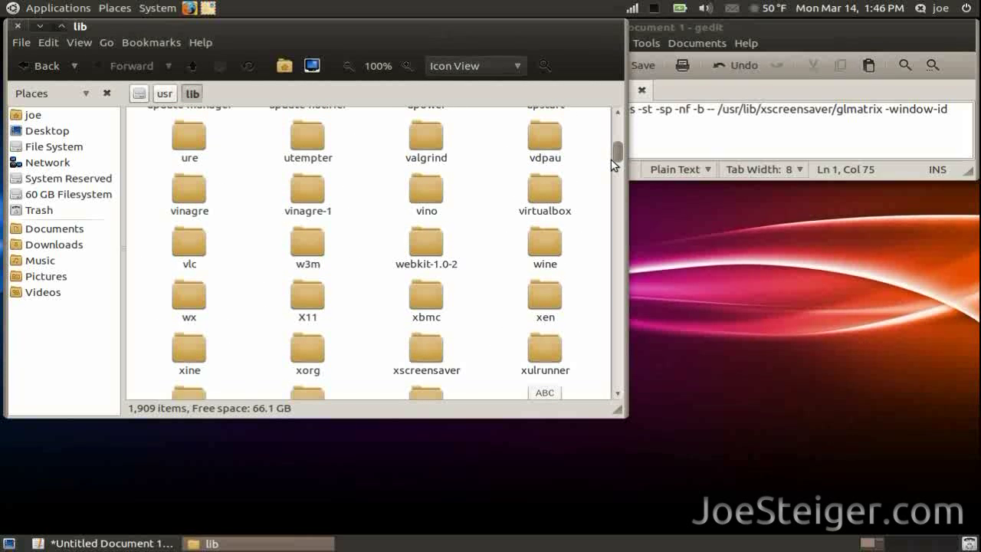
{"action": "left_click", "coordinate": [418, 354]}
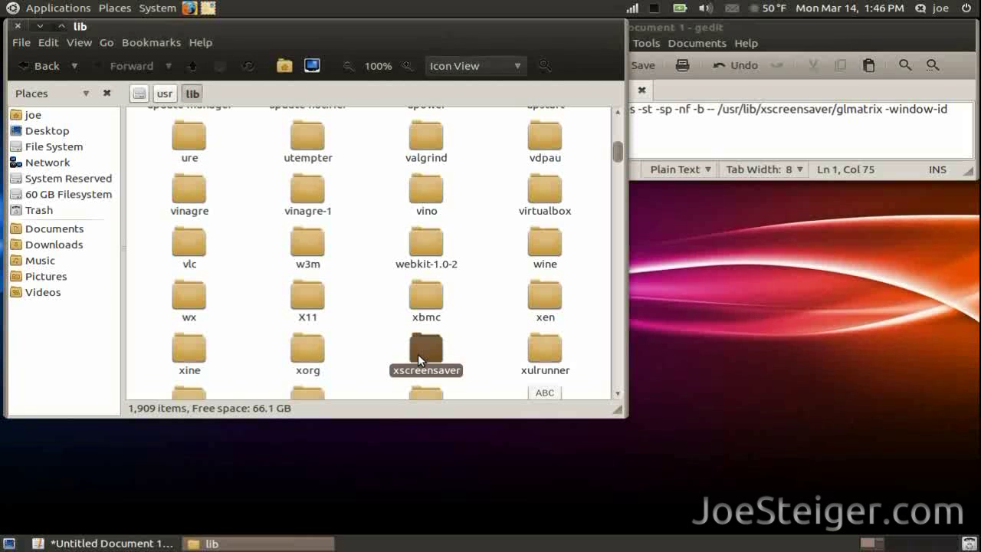
{"action": "double_click", "coordinate": [418, 354]}
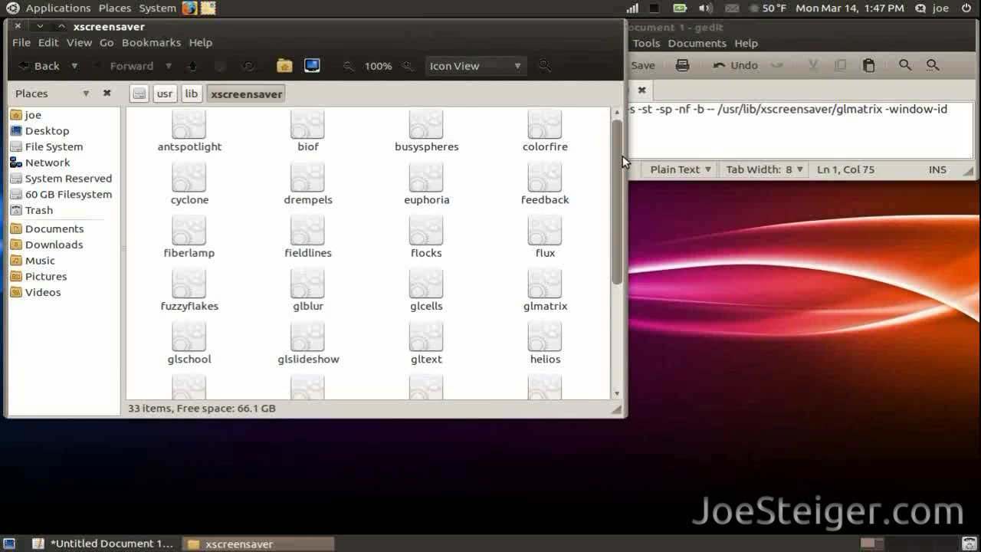
Look through the screensaver files and highlight the glmatrix name in the document's xwinwrap command
{"action": "left_click_drag", "start_coordinate": [623, 155], "coordinate": [625, 173]}
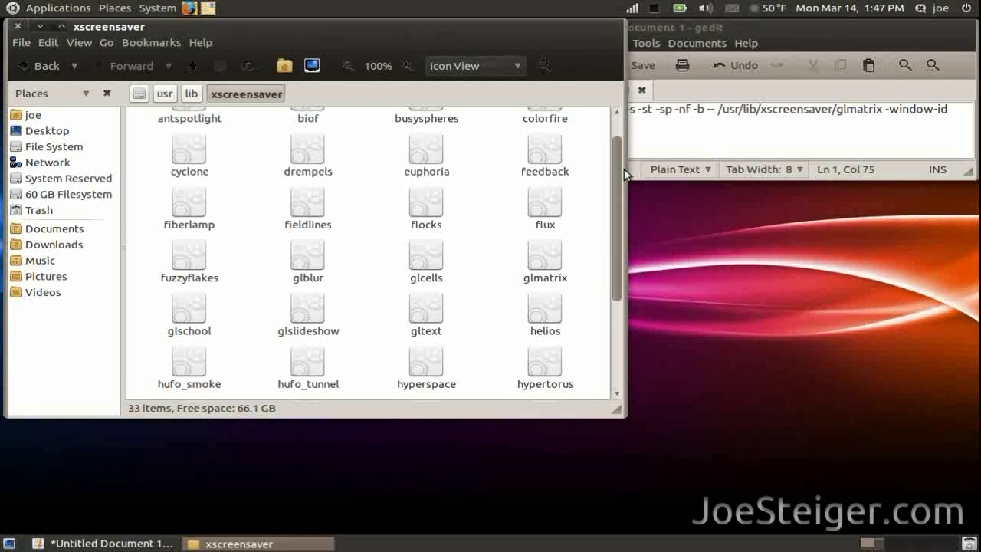
{"action": "left_click", "coordinate": [792, 134]}
{"action": "left_click_drag", "start_coordinate": [883, 110], "coordinate": [836, 112]}
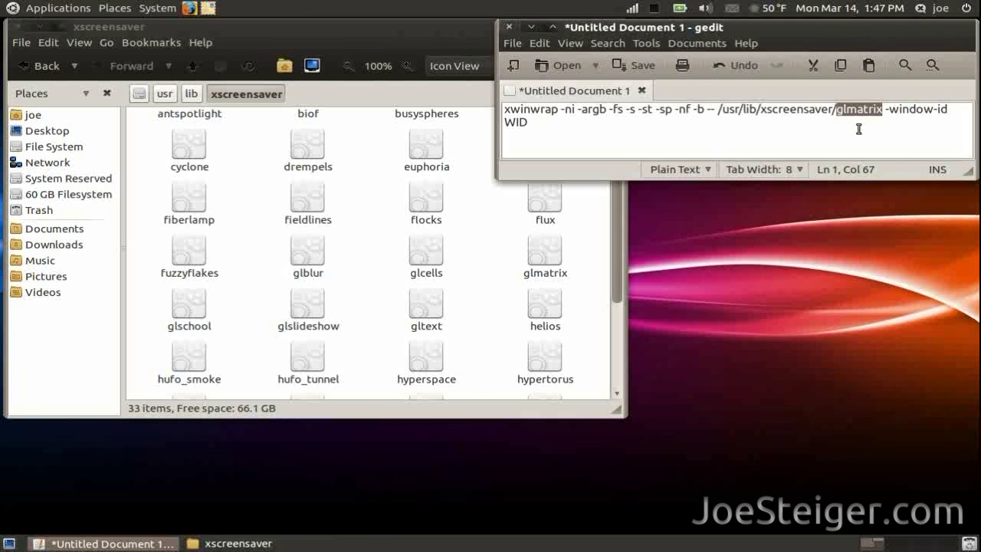
{"action": "left_click", "coordinate": [858, 128]}
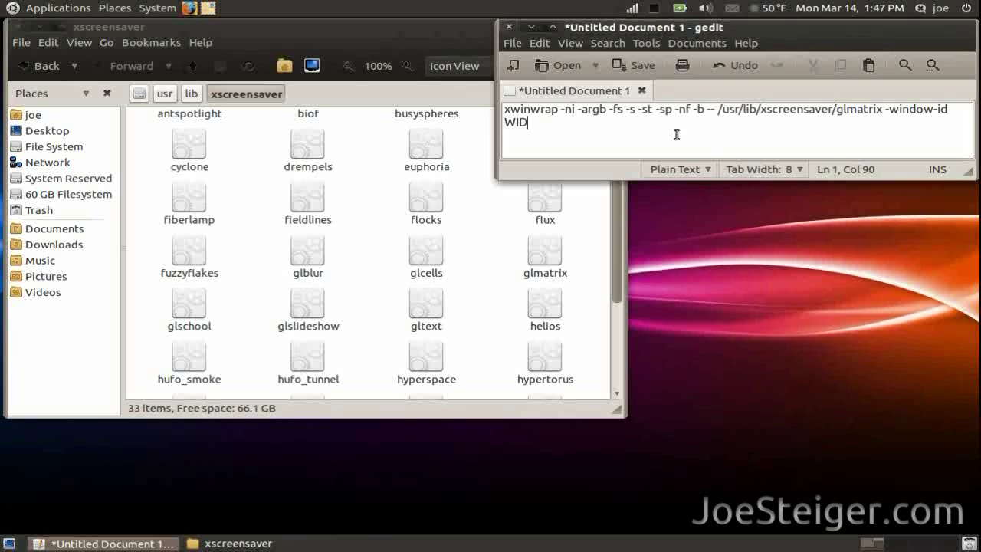
Copy the entire xwinwrap command from the untitled document
{"action": "left_click_drag", "start_coordinate": [591, 135], "coordinate": [506, 110]}
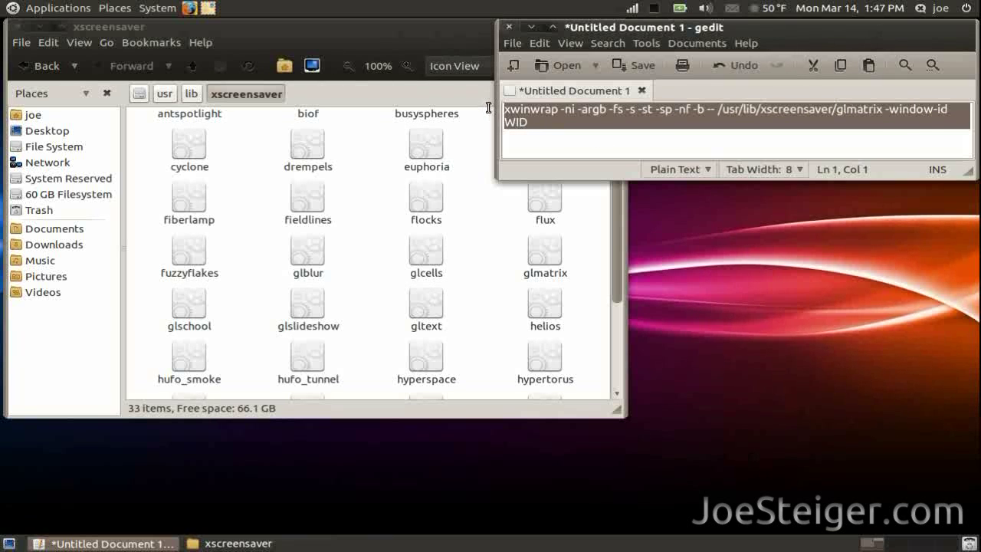
{"action": "right_click", "coordinate": [542, 115]}
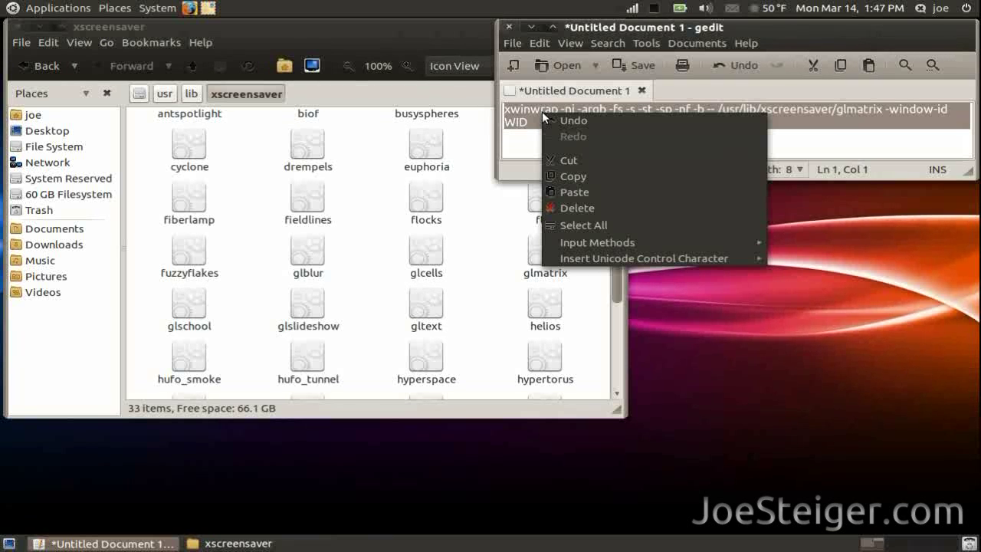
{"action": "left_click", "coordinate": [577, 174]}
Run the copied xwinwrap glmatrix command through the Run Application dialog, removing the stray character after WID
{"action": "left_click", "coordinate": [503, 458]}
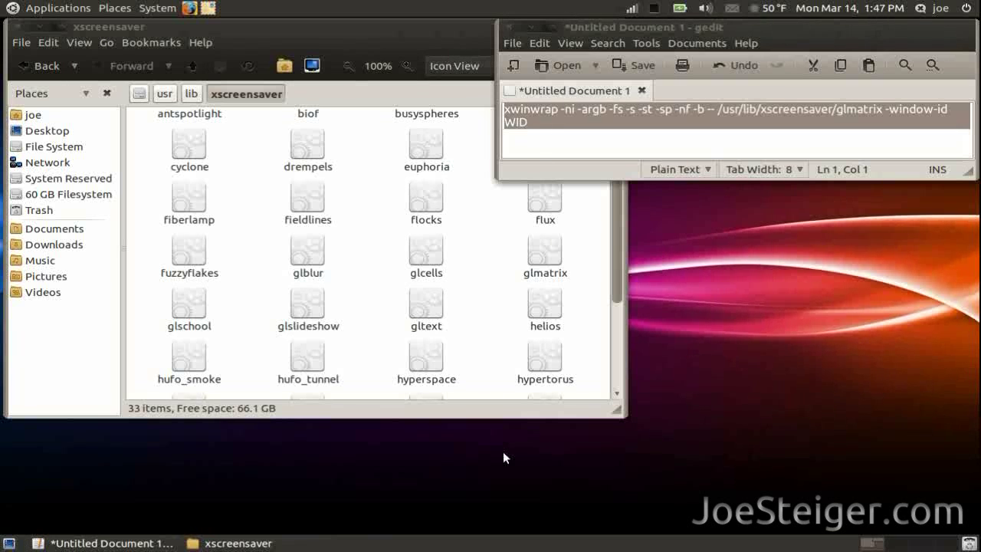
{"action": "key", "text": "alt+F2"}
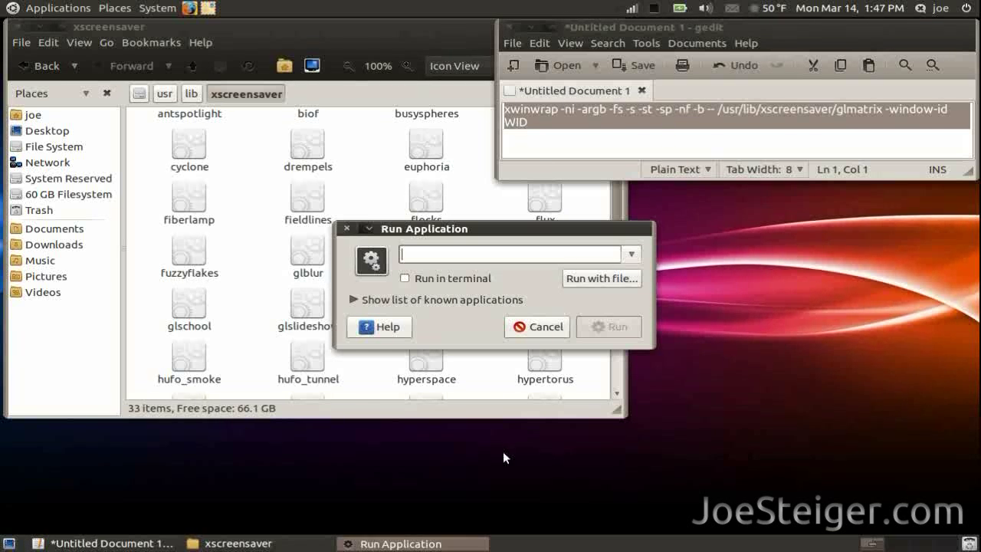
{"action": "right_click", "coordinate": [489, 252]}
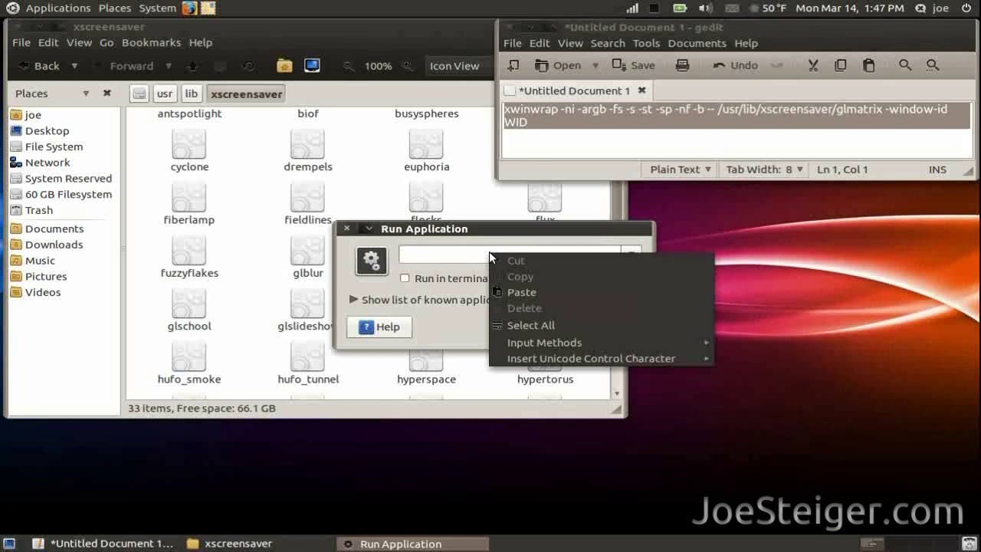
{"action": "left_click", "coordinate": [537, 292]}
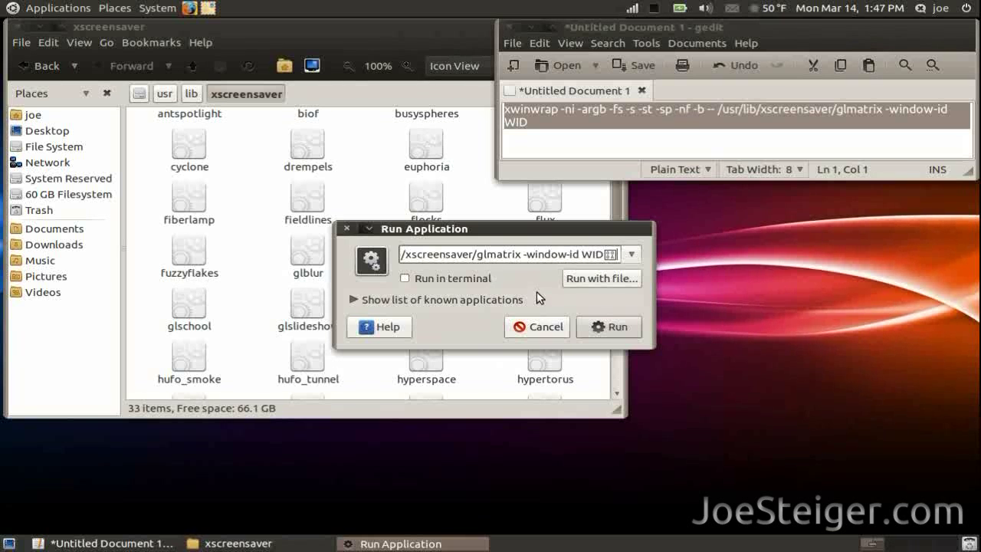
{"action": "key", "text": "BackSpace"}
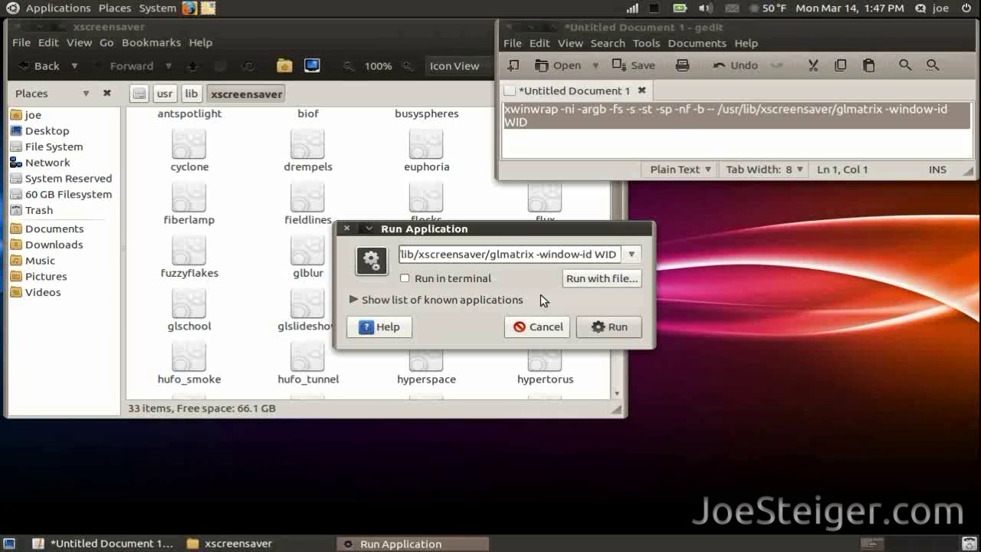
{"action": "left_click", "coordinate": [590, 317]}
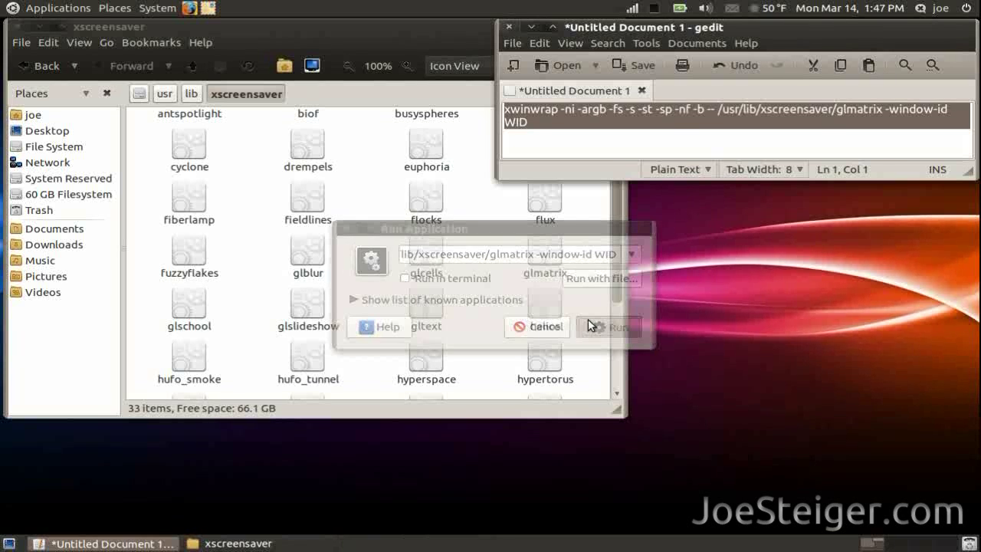
Minimize the xscreensaver folder window and the untitled document to uncover the desktop
{"action": "left_click", "coordinate": [240, 544]}
{"action": "left_click", "coordinate": [239, 544]}
{"action": "left_click", "coordinate": [153, 544]}
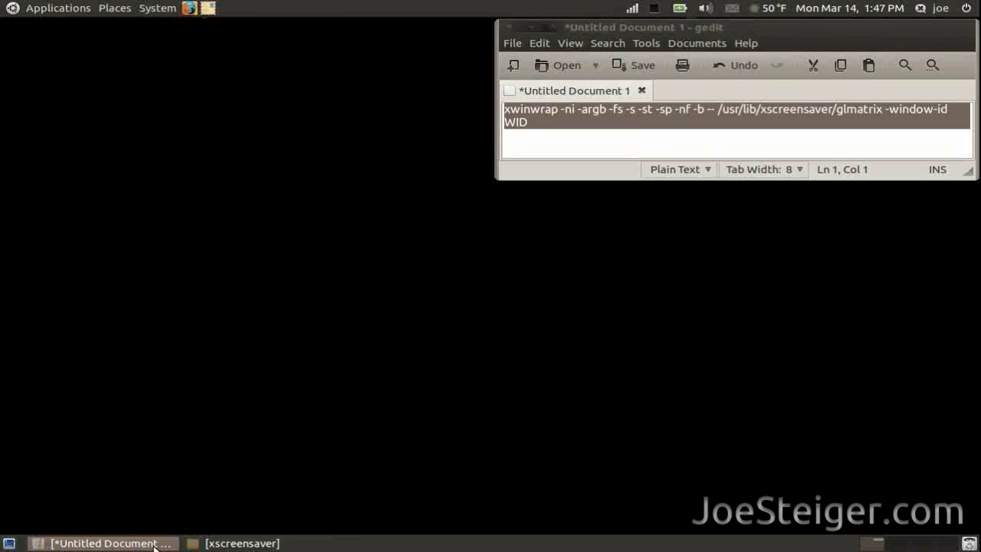
Stop the glmatrix wallpaper by running "killall xwinwrap" through the Run Application dialog, with the untitled document minimized
{"action": "left_click", "coordinate": [154, 544]}
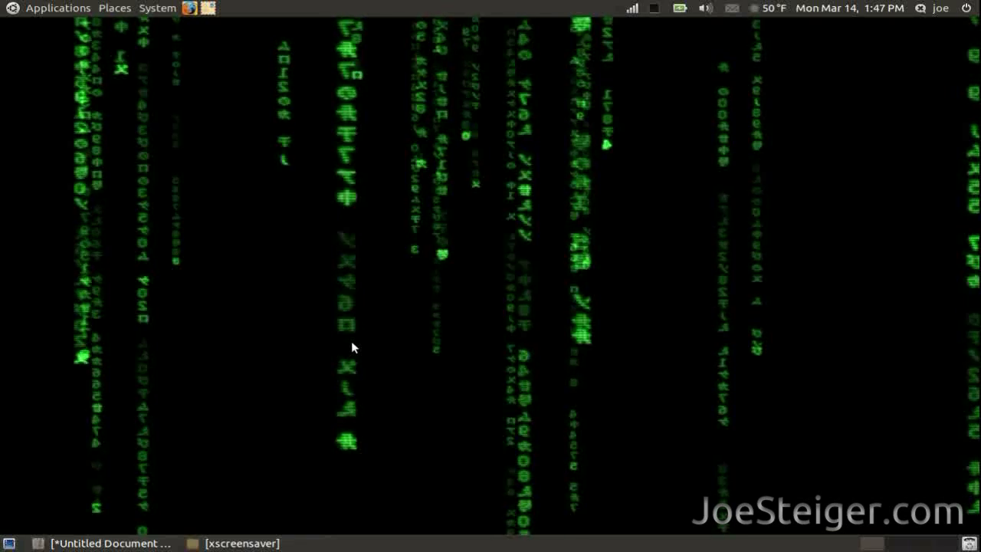
{"action": "key", "text": "alt+F2"}
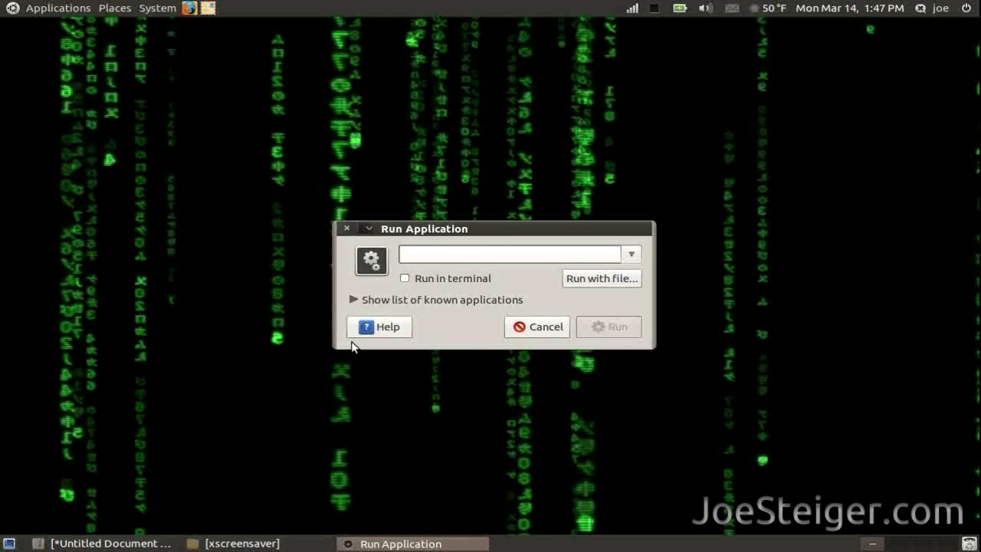
{"action": "type", "text": "killa"}
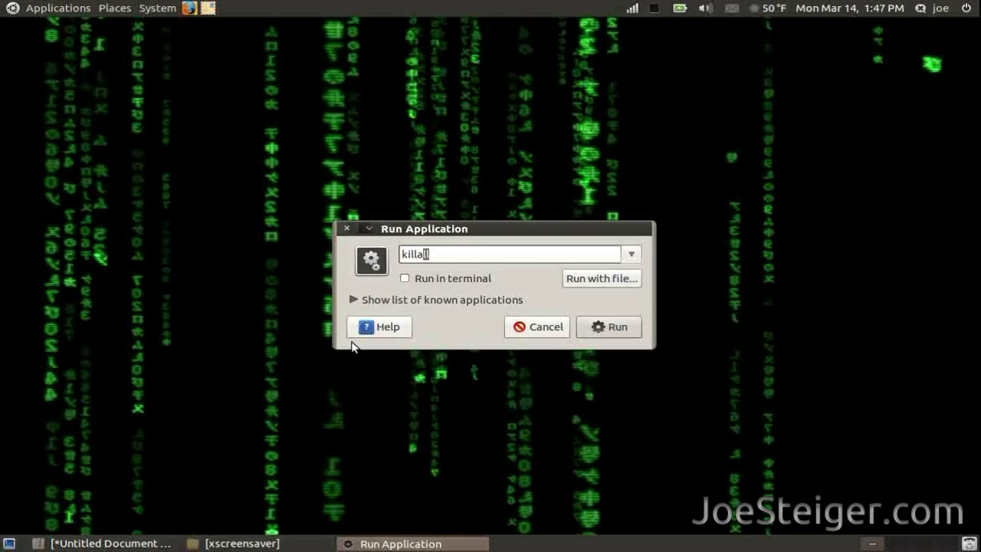
{"action": "type", "text": "ll xwi"}
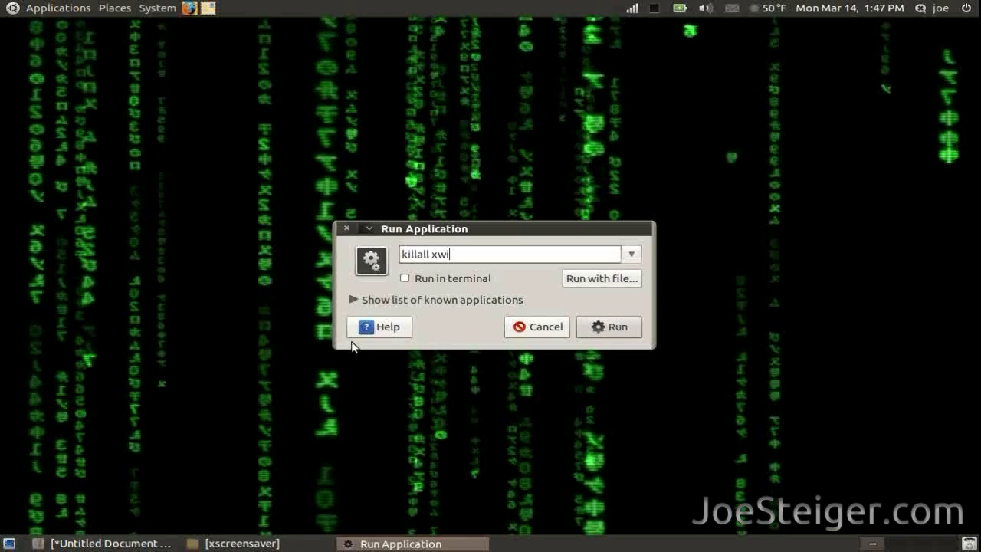
{"action": "type", "text": "nwrap"}
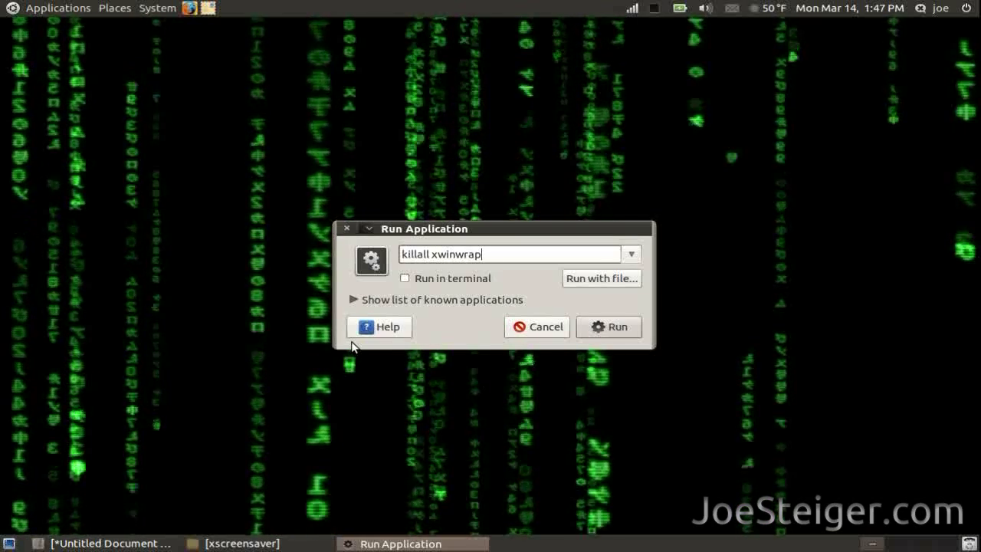
{"action": "left_click", "coordinate": [586, 328]}
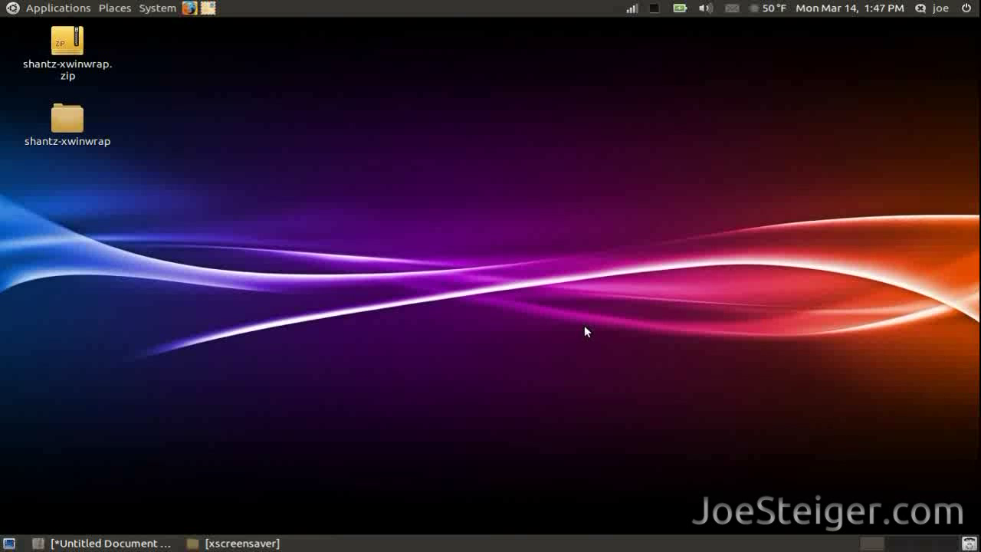
Restore the untitled document and the xscreensaver folder window, and look up the helios screensaver among the files
{"action": "left_click", "coordinate": [151, 543]}
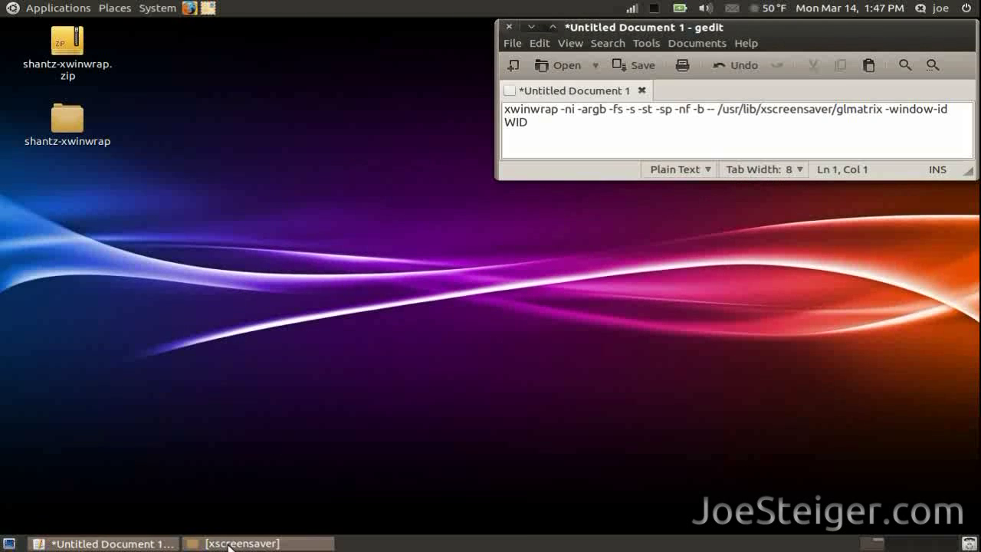
{"action": "left_click", "coordinate": [226, 543]}
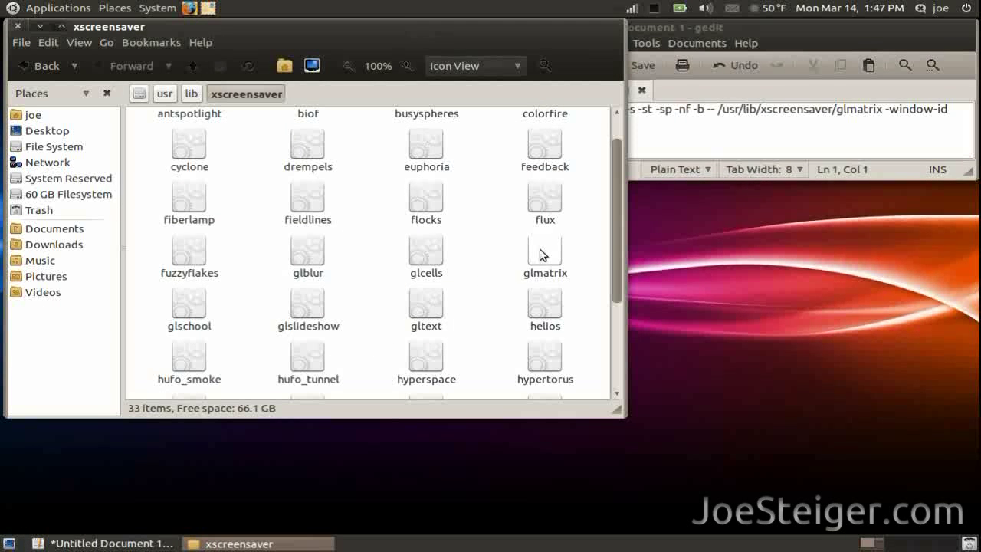
{"action": "left_click_drag", "start_coordinate": [614, 204], "coordinate": [613, 199]}
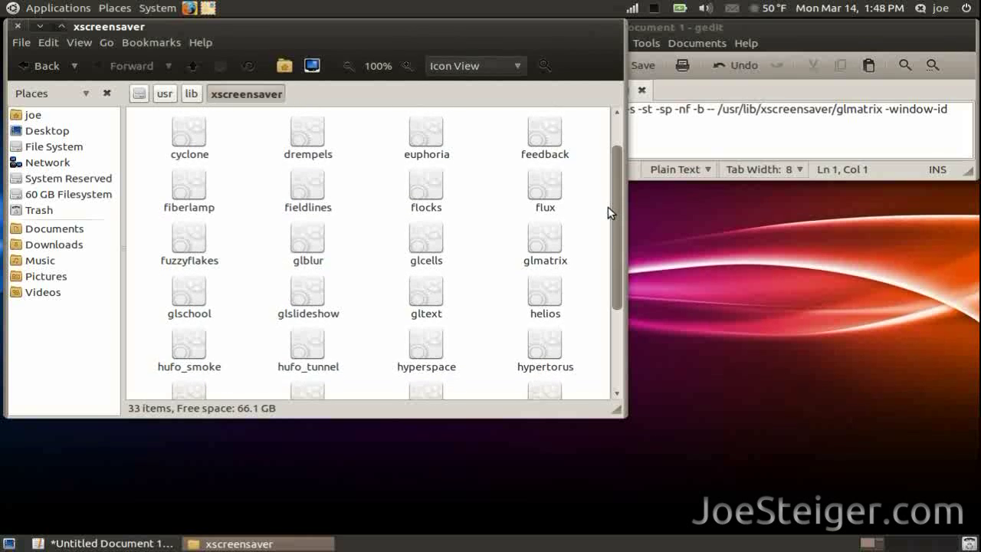
{"action": "scroll", "coordinate": [608, 212], "scroll_direction": "down", "scroll_amount": 1}
{"action": "left_click", "coordinate": [557, 278]}
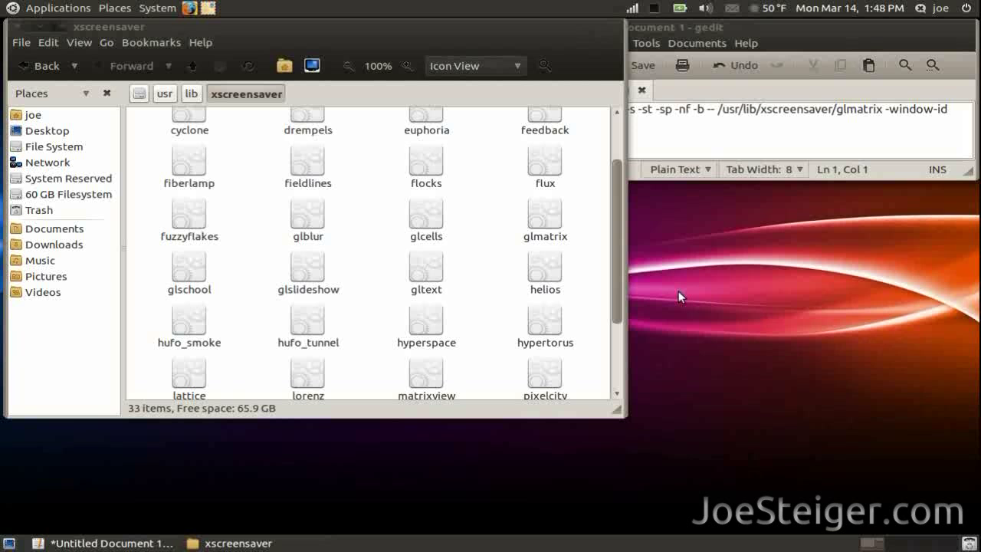
Paste the copied xwinwrap command into a new Run Application dialog and replace glmatrix with helios
{"action": "key", "text": "alt+F2"}
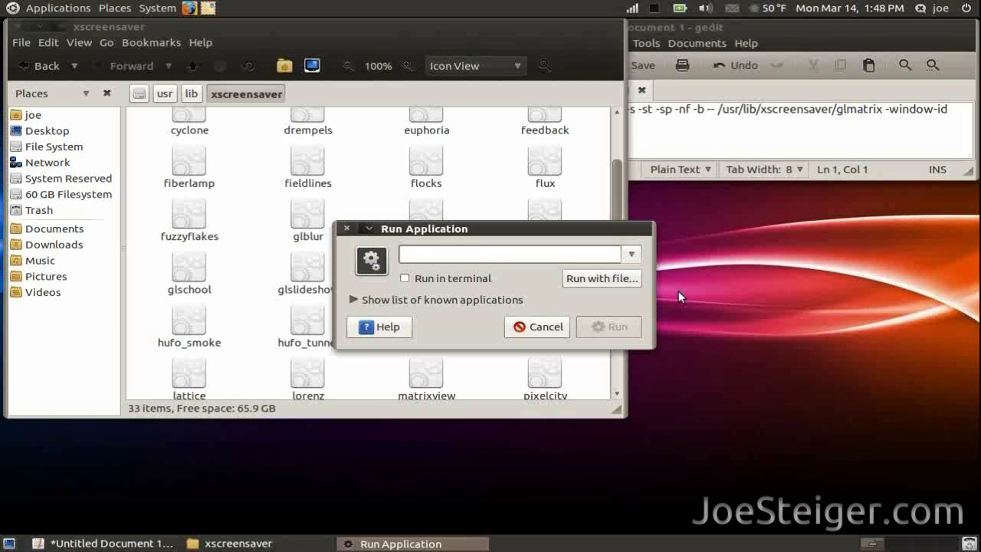
{"action": "key", "text": "ctrl+v"}
{"action": "key", "text": "Left"}
{"action": "key", "text": "Left"}
{"action": "key", "text": "Left"}
{"action": "key", "text": "Left"}
{"action": "key", "text": "Left"}
{"action": "key", "text": "Left"}
{"action": "key", "text": "Left"}
{"action": "key", "text": "Left"}
{"action": "key", "text": "Left"}
{"action": "key", "text": "Left"}
{"action": "key", "text": "Left"}
{"action": "key", "text": "Left"}
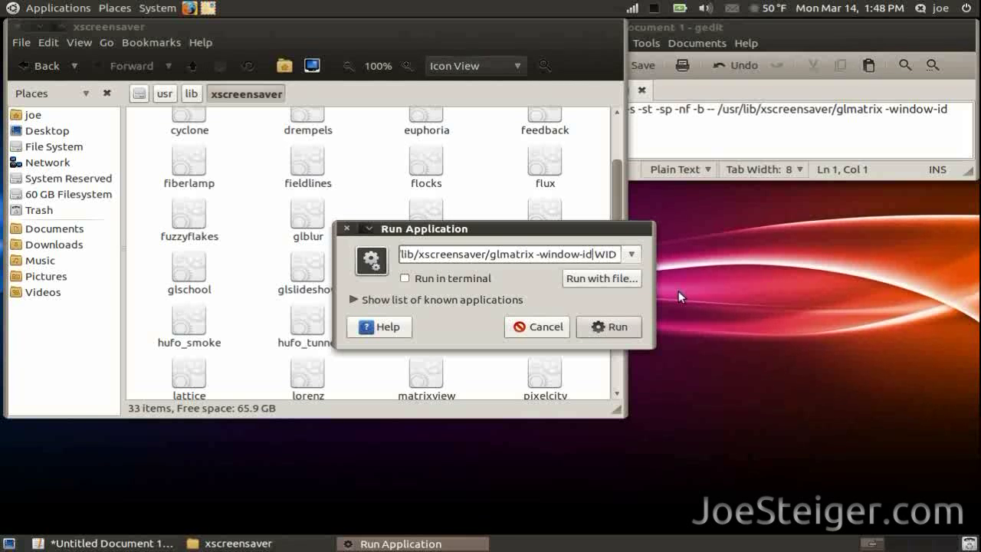
{"action": "key", "text": "BackSpace"}
{"action": "key", "text": "BackSpace"}
{"action": "key", "text": "BackSpace"}
{"action": "key", "text": "BackSpace"}
{"action": "key", "text": "BackSpace"}
{"action": "key", "text": "BackSpace"}
{"action": "key", "text": "BackSpace"}
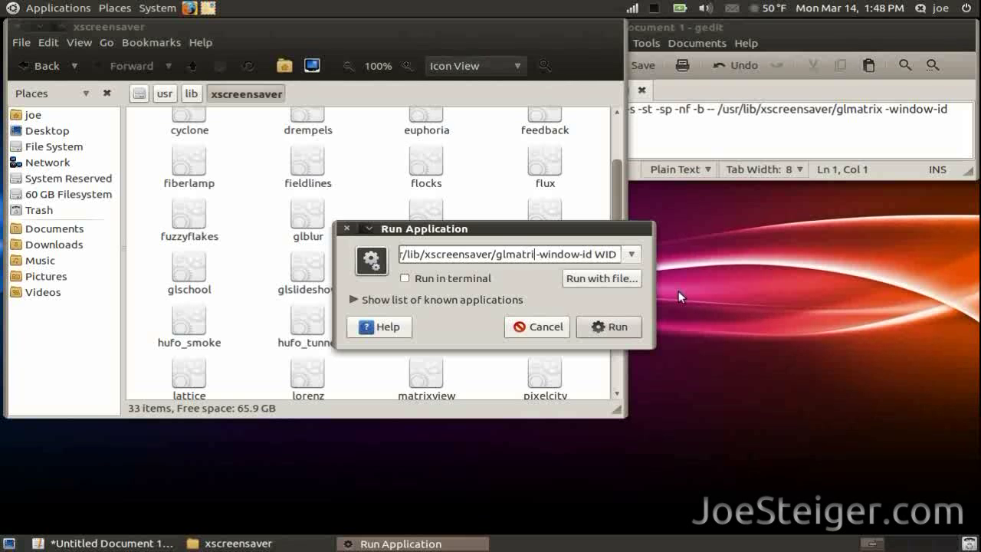
{"action": "key", "text": "BackSpace"}
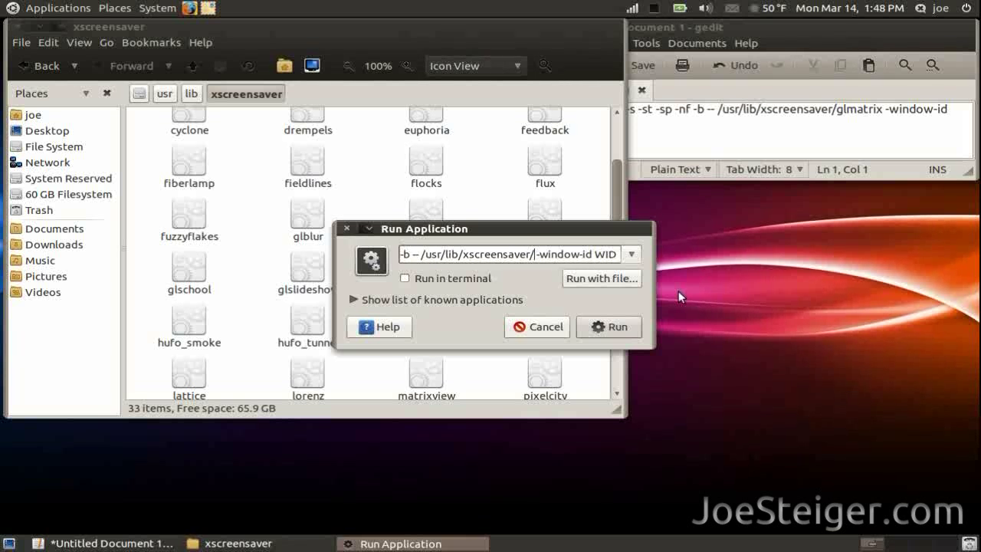
{"action": "type", "text": "helios"}
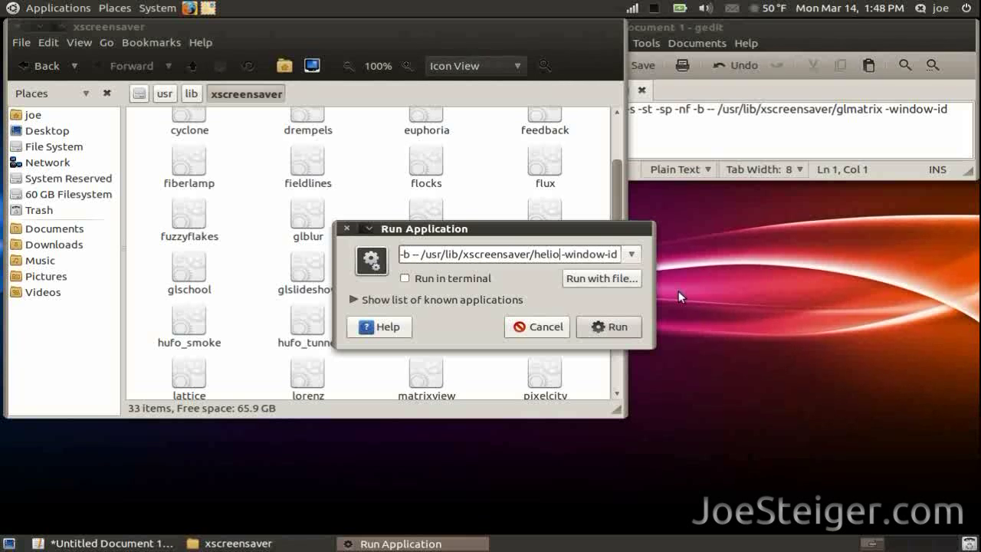
Run the edited helios command and minimize the xscreensaver folder and untitled document to uncover the desktop
{"action": "left_click", "coordinate": [615, 326]}
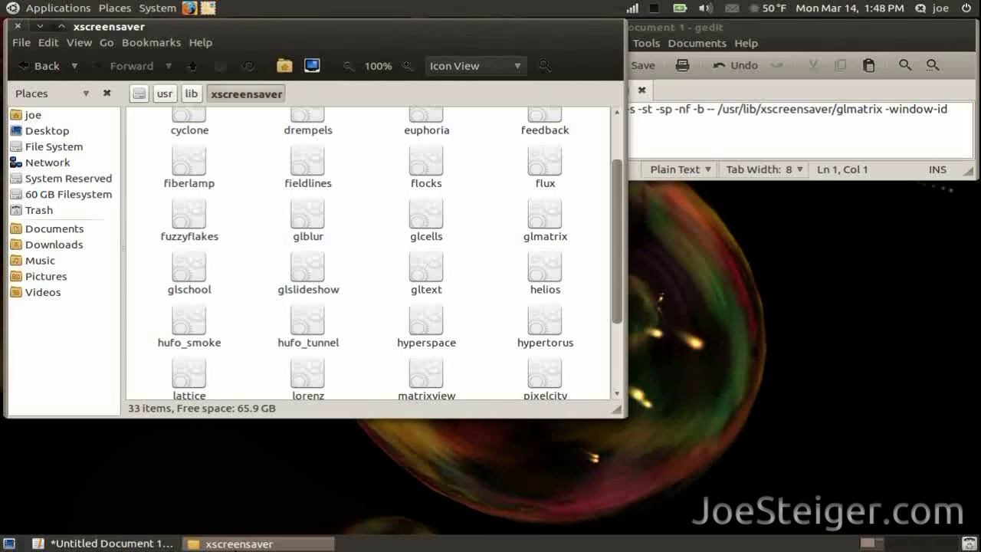
{"action": "left_click", "coordinate": [239, 543]}
{"action": "left_click", "coordinate": [157, 543]}
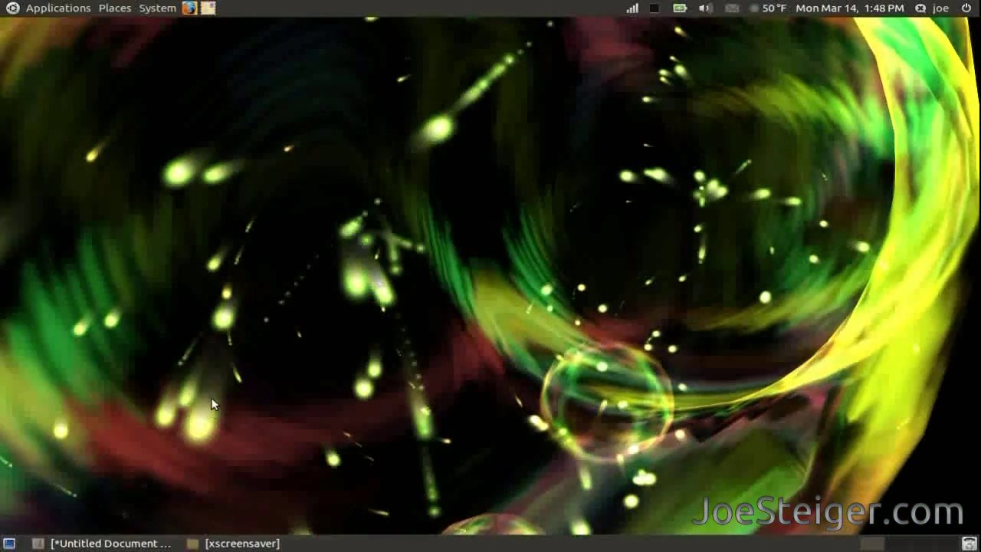
Stop the helios wallpaper by running "killall xwinwrap" through the Run Application dialog
{"action": "key", "text": "alt+F2"}
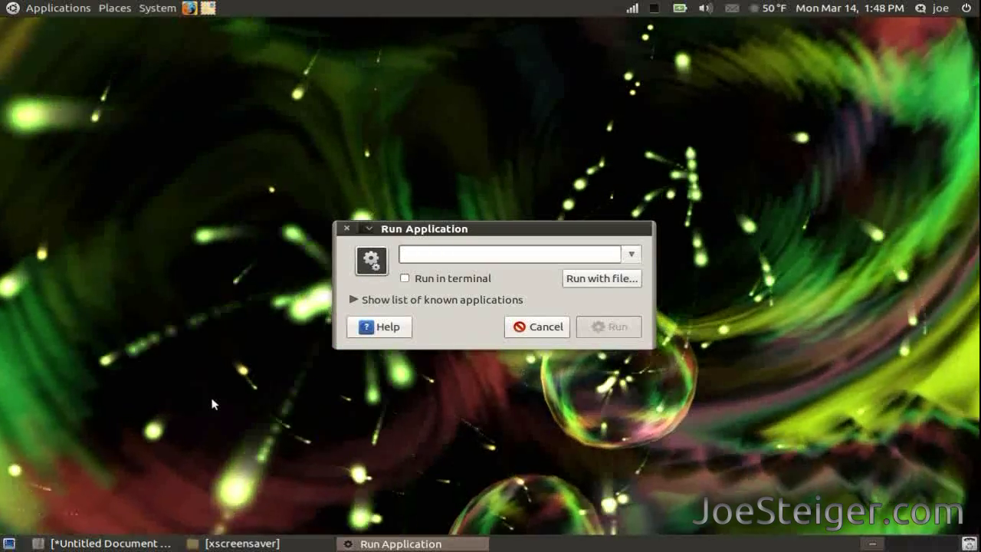
{"action": "type", "text": "killall "}
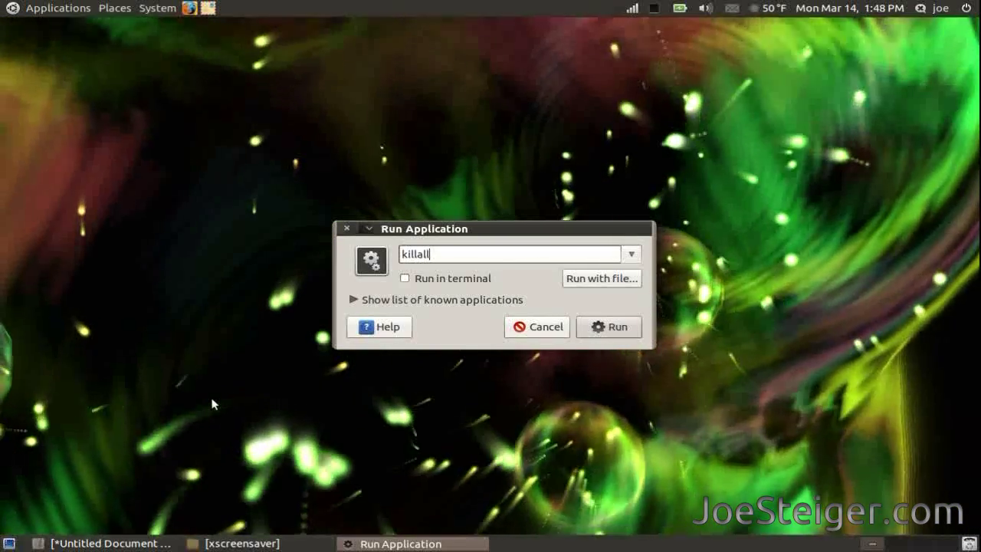
{"action": "type", "text": "xwinwra"}
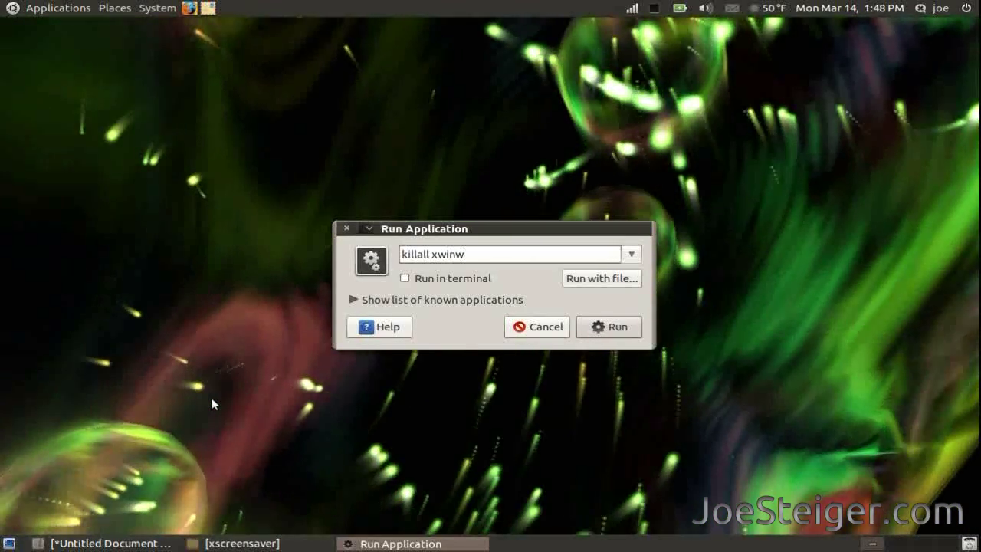
{"action": "type", "text": "p"}
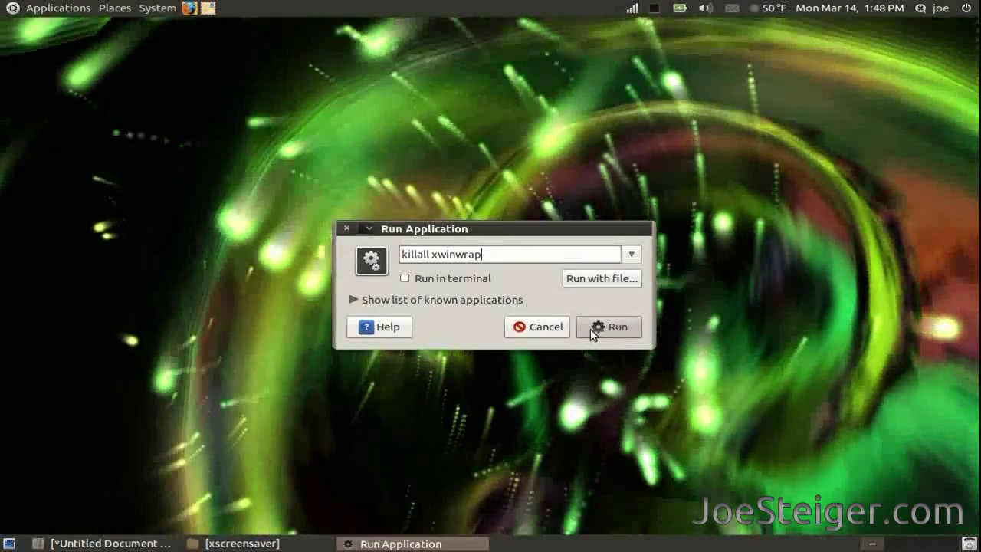
{"action": "left_click", "coordinate": [590, 328]}
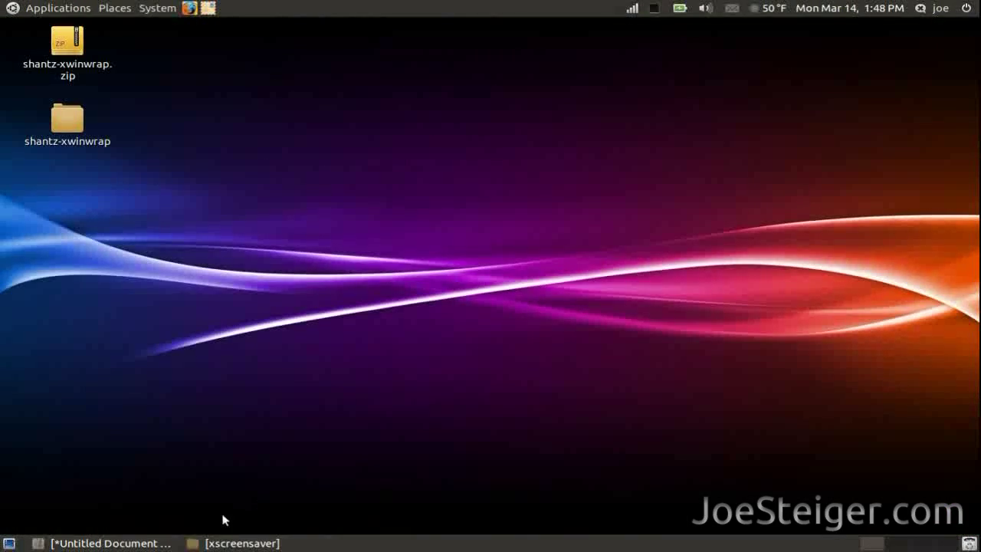
Restore the untitled document and xscreensaver folder windows and look through the last screensaver files, including skyrocket
{"action": "left_click", "coordinate": [147, 546]}
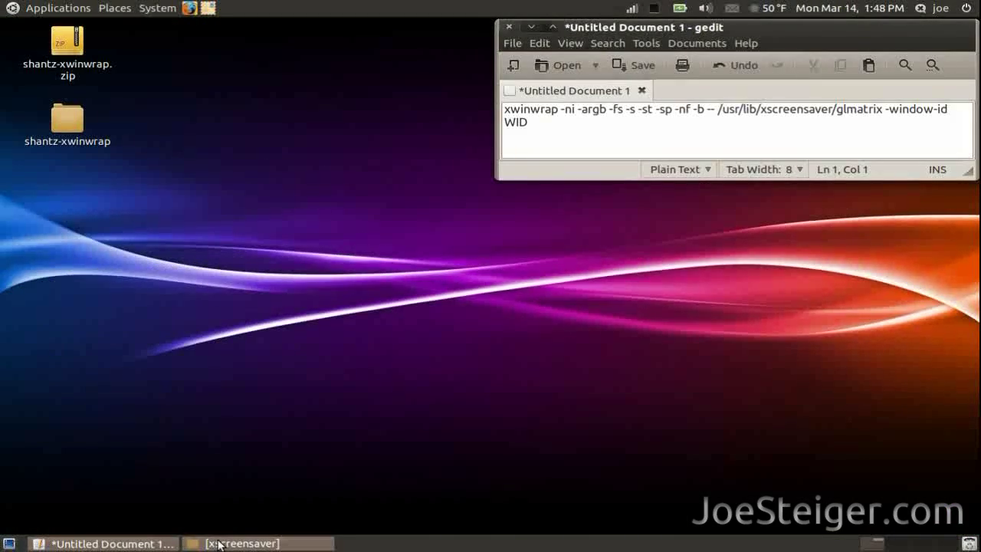
{"action": "left_click", "coordinate": [216, 543]}
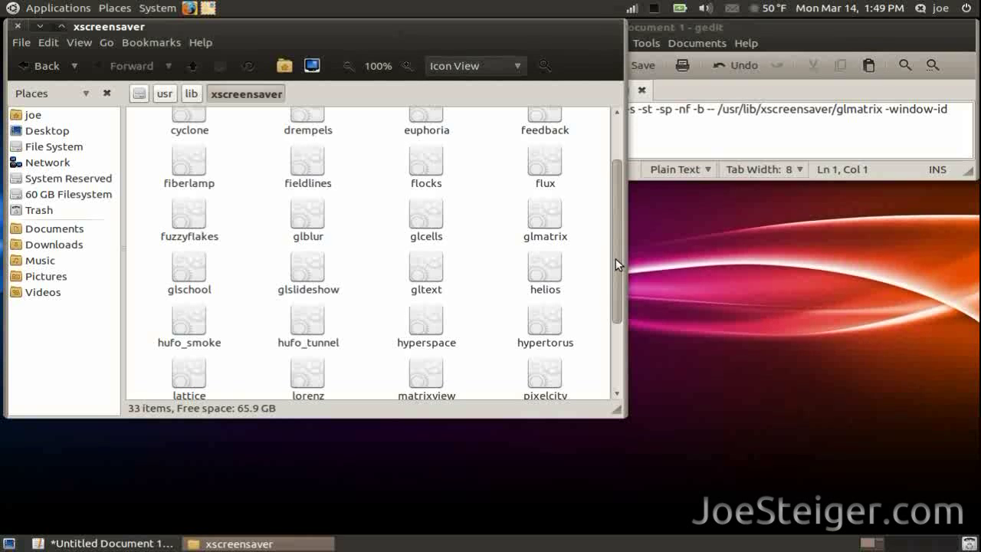
{"action": "left_click_drag", "start_coordinate": [615, 258], "coordinate": [614, 330]}
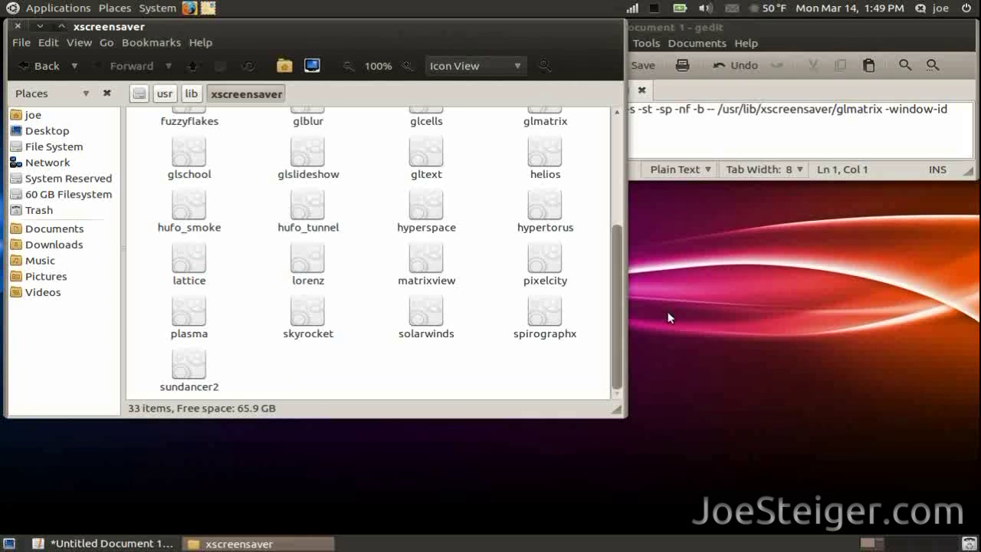
Paste the xwinwrap command into the Run Application dialog, remove the stray character after WID and replace glmatrix with skyrocket
{"action": "key", "text": "alt+F2"}
{"action": "type", "text": "/xscreensaver/glmatrix -window-id WID"}
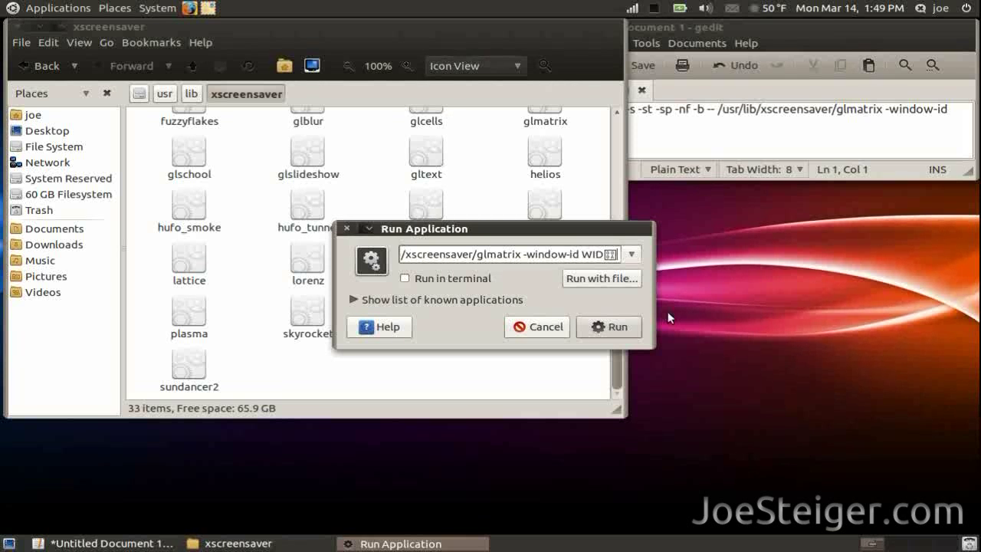
{"action": "key", "text": "BackSpace"}
{"action": "key", "text": "Left"}
{"action": "key", "text": "Left"}
{"action": "key", "text": "Left"}
{"action": "key", "text": "Left"}
{"action": "key", "text": "Left"}
{"action": "key", "text": "Left"}
{"action": "key", "text": "Left"}
{"action": "key", "text": "Left"}
{"action": "key", "text": "Left"}
{"action": "key", "text": "Left"}
{"action": "key", "text": "Left"}
{"action": "key", "text": "Left"}
{"action": "key", "text": "Left"}
{"action": "key", "text": "Left"}
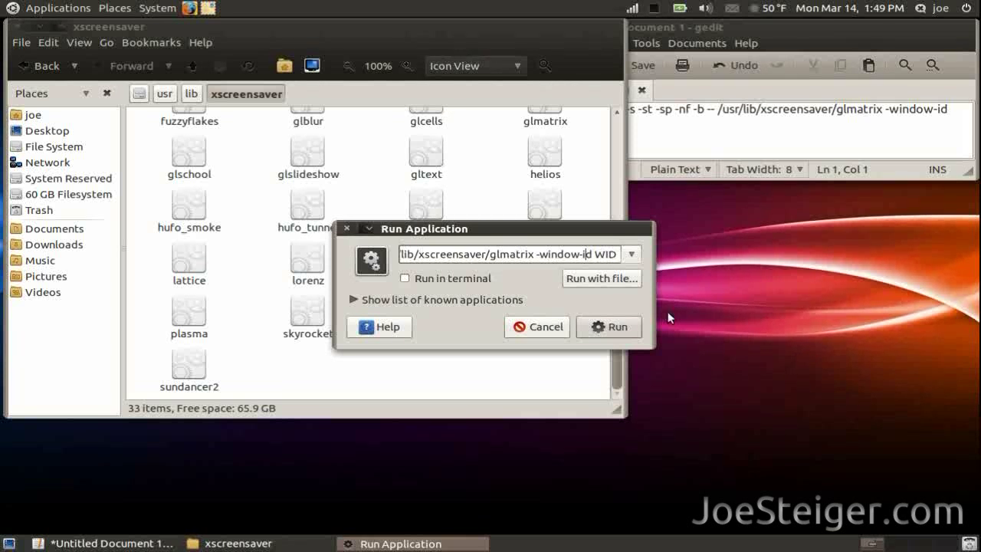
{"action": "key", "text": "BackSpace"}
{"action": "key", "text": "BackSpace"}
{"action": "key", "text": "BackSpace"}
{"action": "key", "text": "BackSpace"}
{"action": "key", "text": "BackSpace"}
{"action": "key", "text": "BackSpace"}
{"action": "key", "text": "BackSpace"}
{"action": "key", "text": "BackSpace"}
{"action": "key", "text": "BackSpace"}
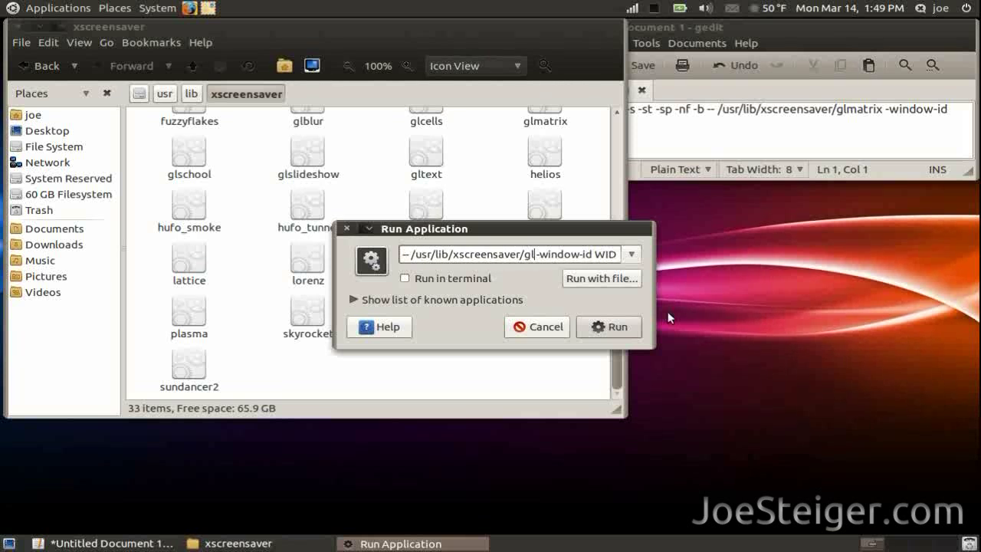
{"action": "type", "text": "skyrocket"}
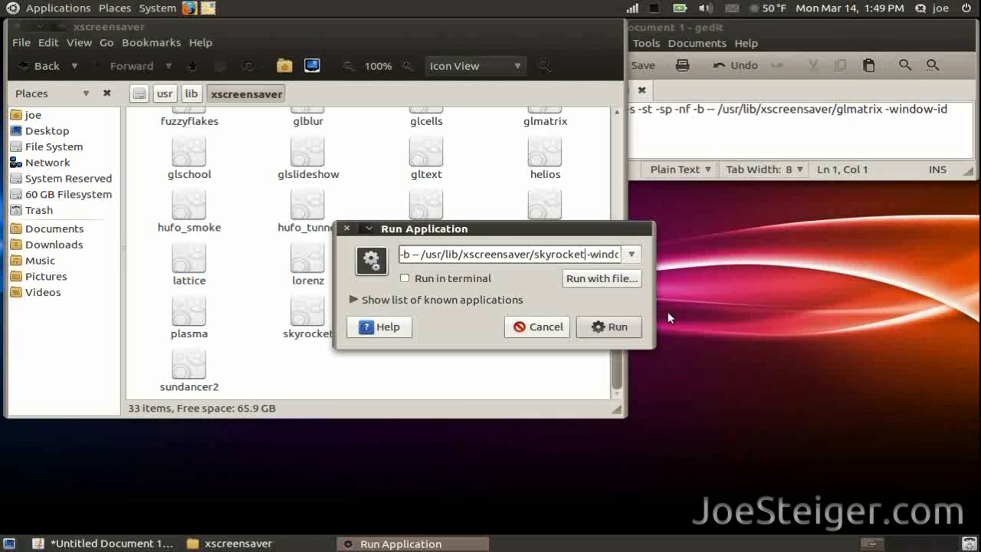
Run the edited skyrocket command and minimize the xscreensaver folder and untitled document to uncover the desktop
{"action": "left_click", "coordinate": [591, 328]}
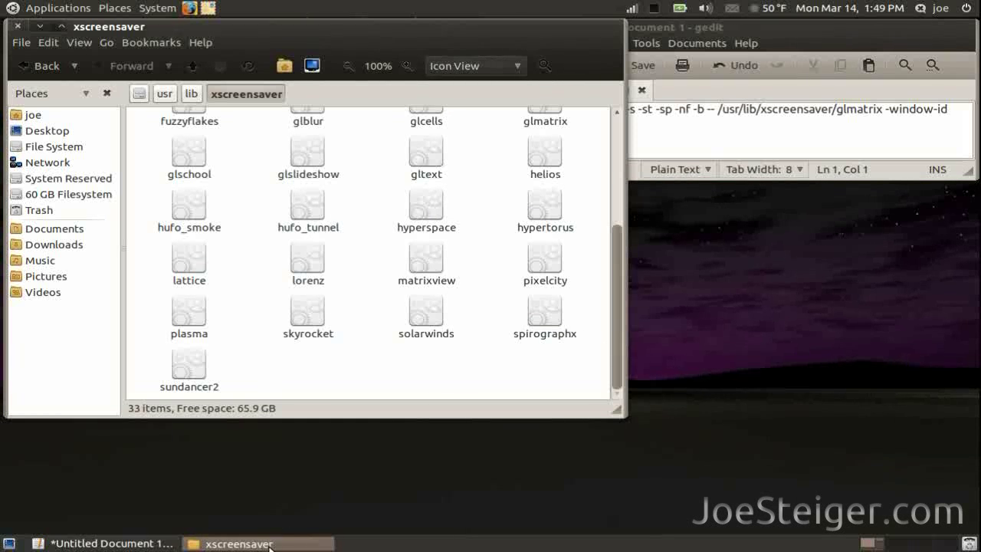
{"action": "left_click", "coordinate": [270, 546]}
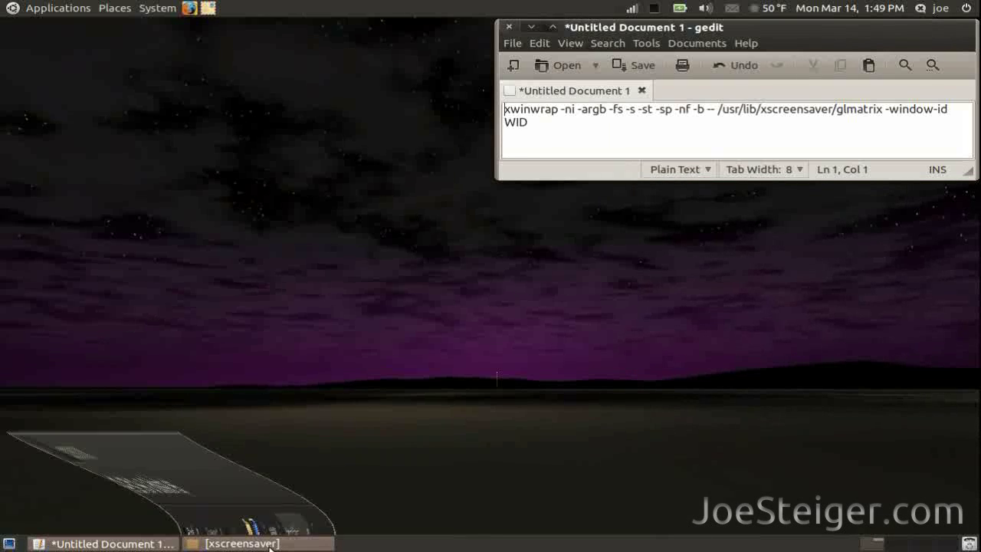
{"action": "left_click", "coordinate": [144, 544]}
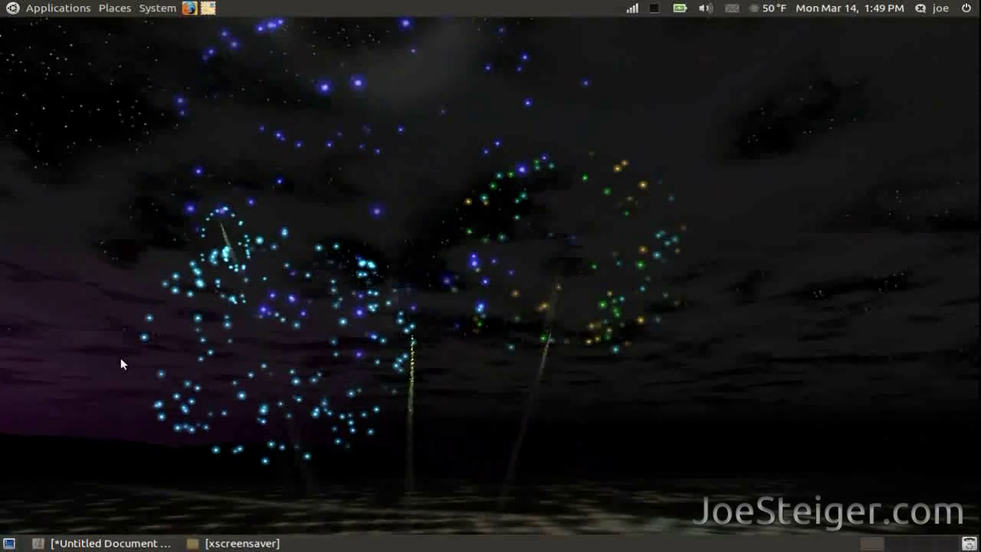
Open the Startup Applications preferences from the system preferences
{"action": "left_click", "coordinate": [155, 9]}
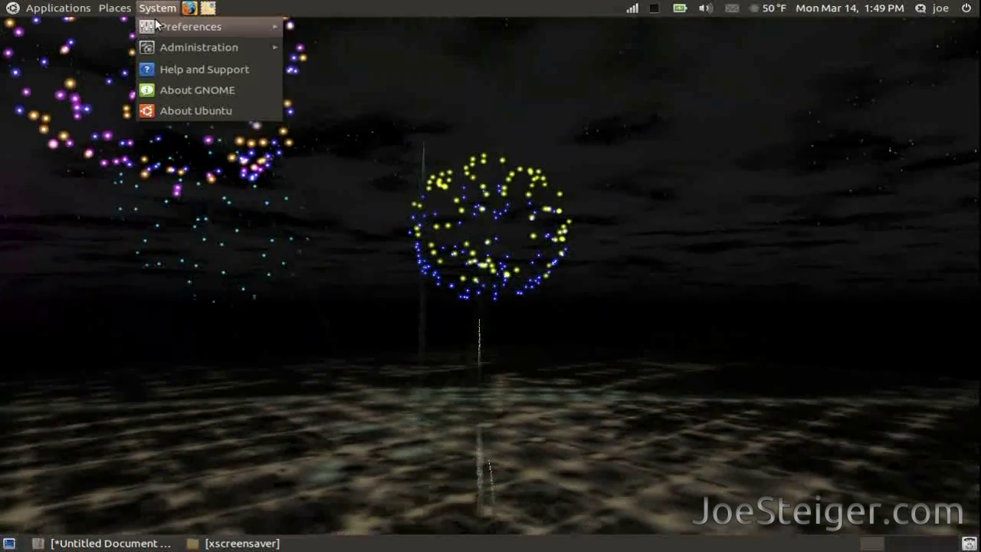
{"action": "mouse_move", "coordinate": [157, 25]}
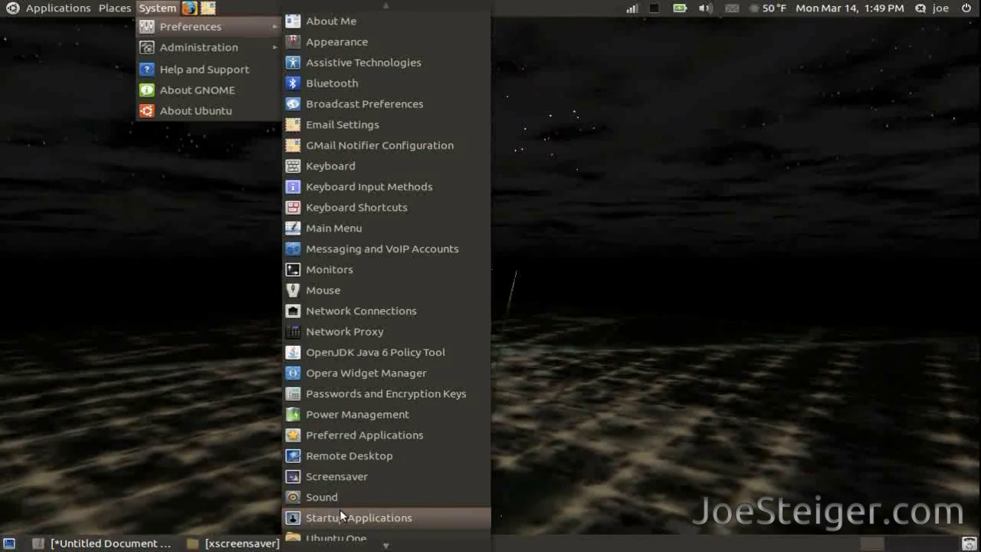
{"action": "left_click", "coordinate": [340, 509]}
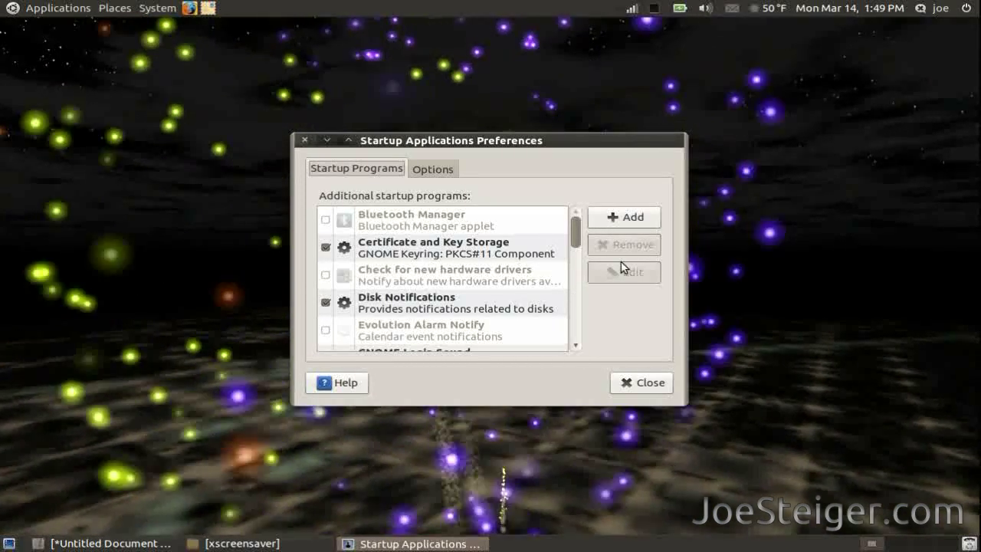
Create a new startup program named xwinwrap and paste the xwinwrap screensaver command as its command
{"action": "left_click", "coordinate": [611, 221]}
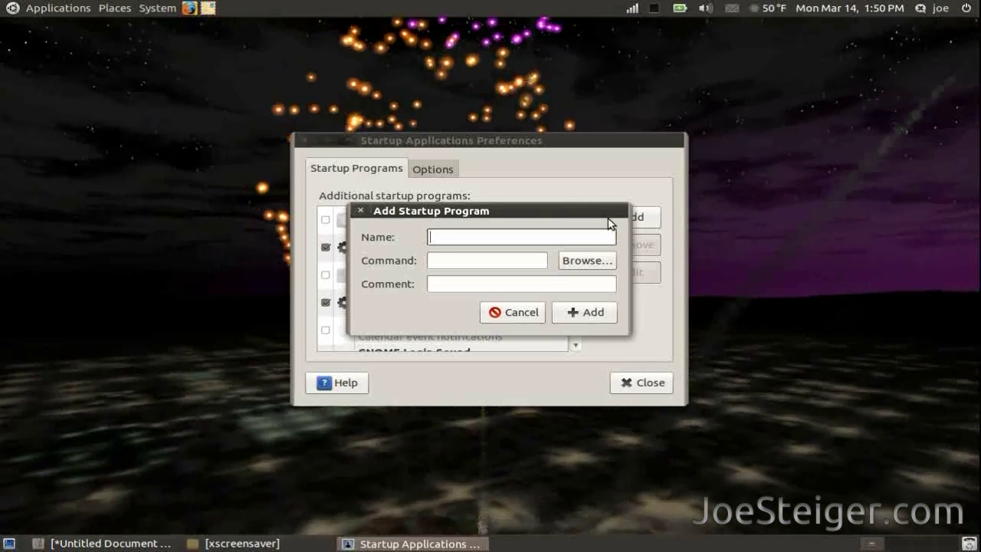
{"action": "type", "text": "xwinwrap"}
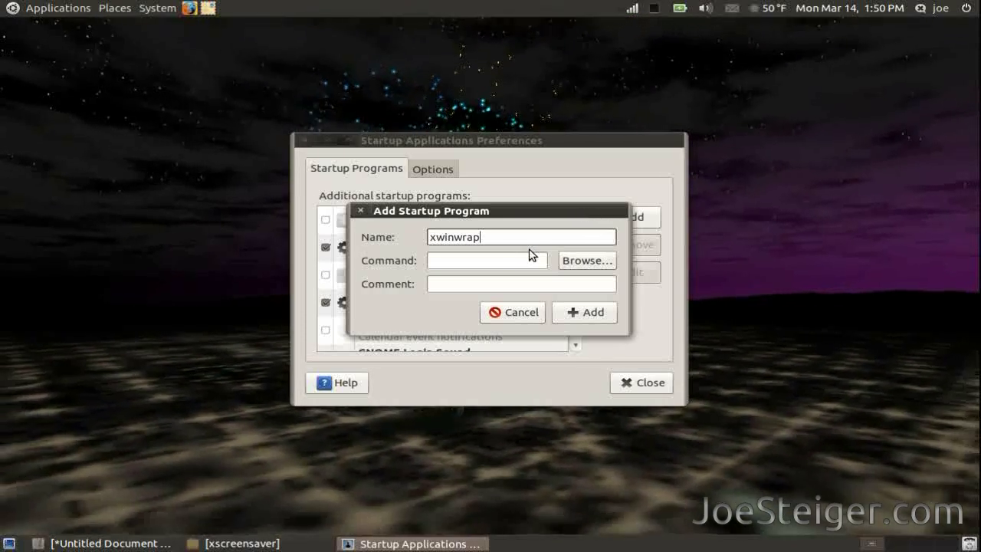
{"action": "left_click", "coordinate": [528, 256]}
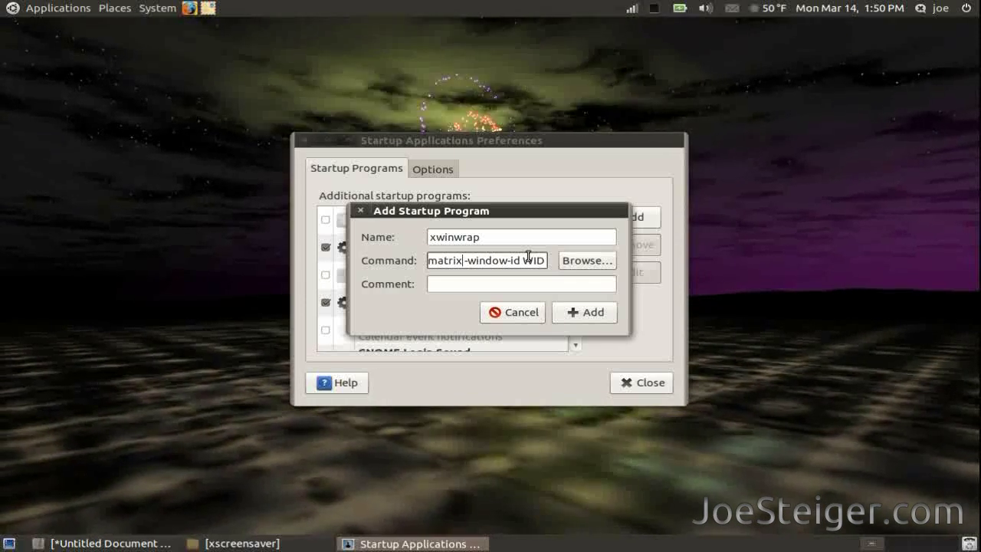
Replace glmatrix with skyrocket in the startup command, add the program to the startup list and close the preferences
{"action": "key", "text": "BackSpace"}
{"action": "key", "text": "BackSpace"}
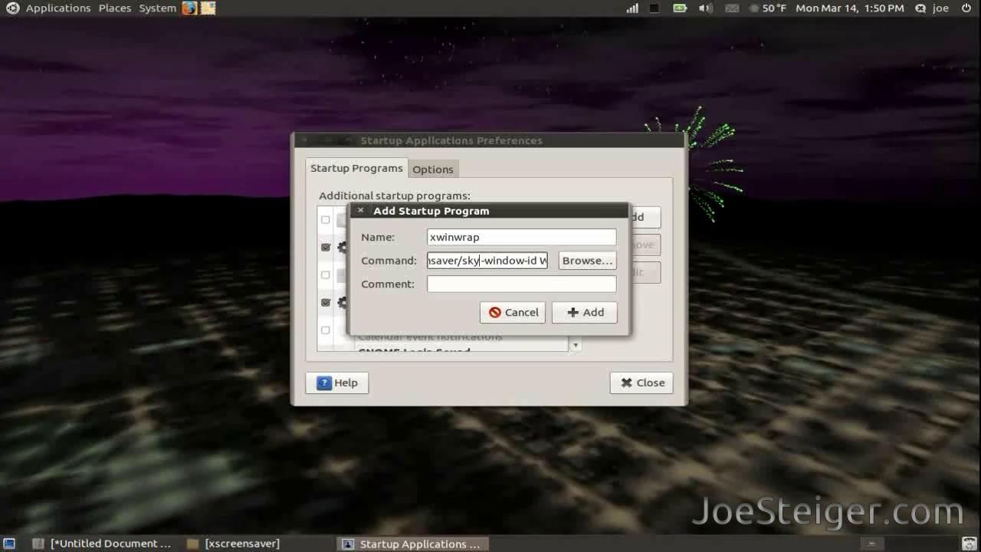
{"action": "type", "text": "rocket"}
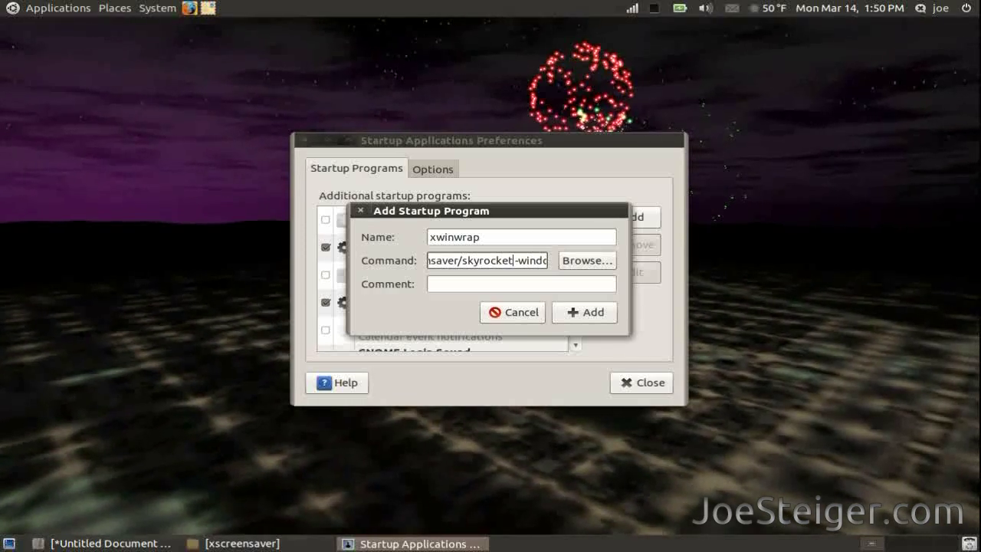
{"action": "left_click", "coordinate": [594, 310]}
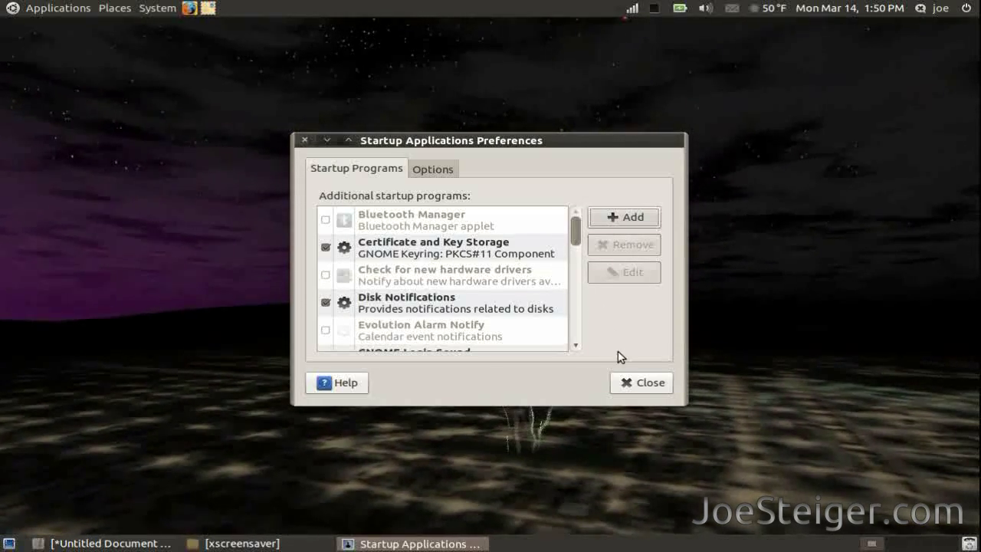
{"action": "left_click", "coordinate": [624, 383]}
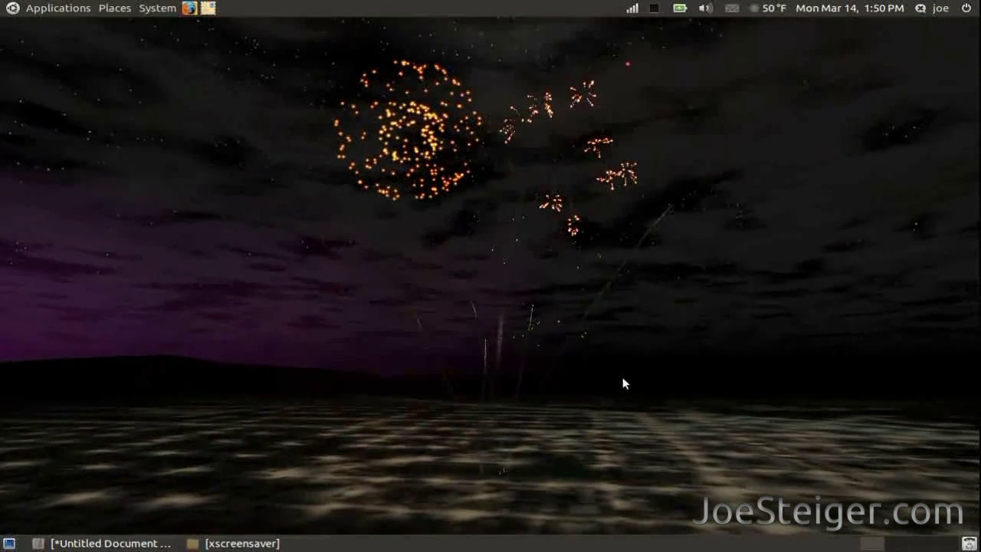